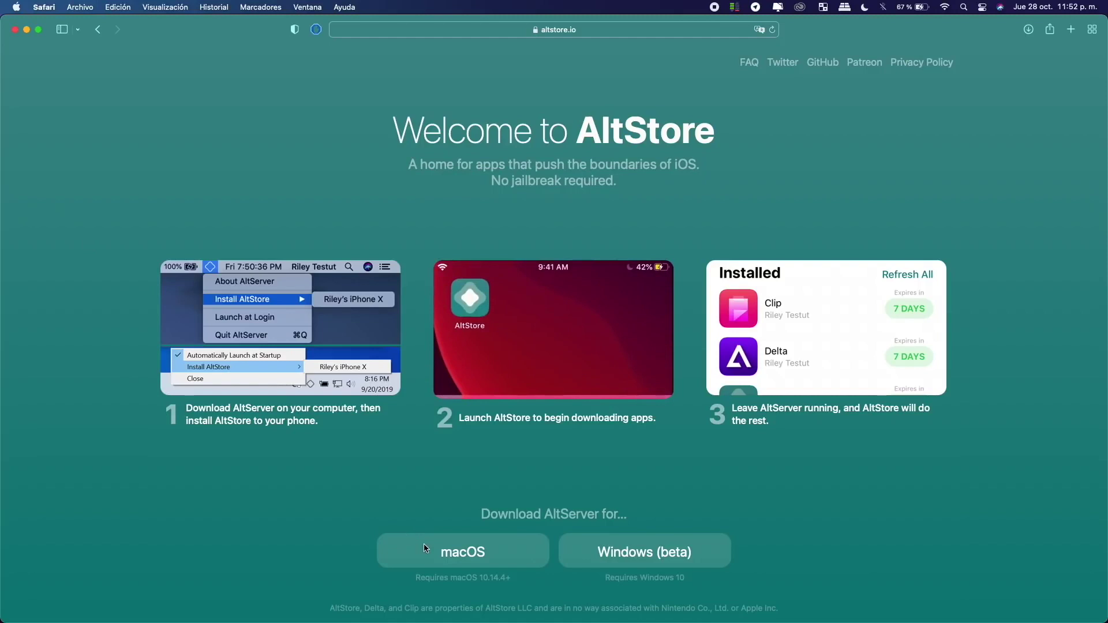
# Download AltServer for macOS and extract the zip with Utilidad de Compresión.
pyautogui.click(456, 555)
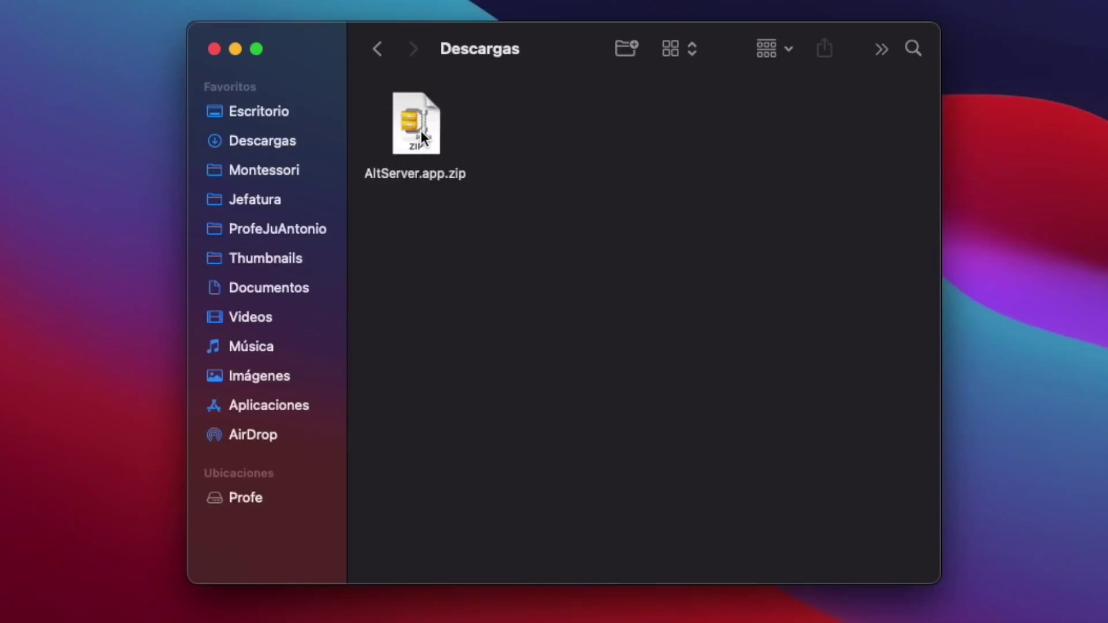
pyautogui.rightClick(420, 131)
pyautogui.moveTo(459, 170)
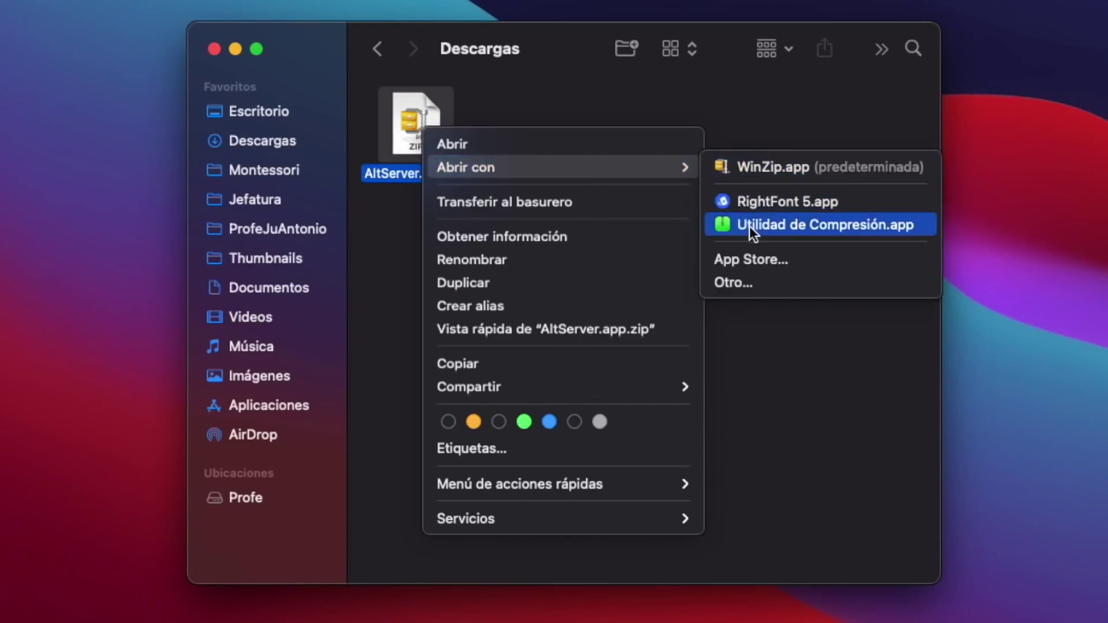
pyautogui.click(767, 226)
# Move AltServer.app into Aplicaciones and open it past the downloaded-app warning.
pyautogui.moveTo(569, 171); pyautogui.dragTo(431, 293)
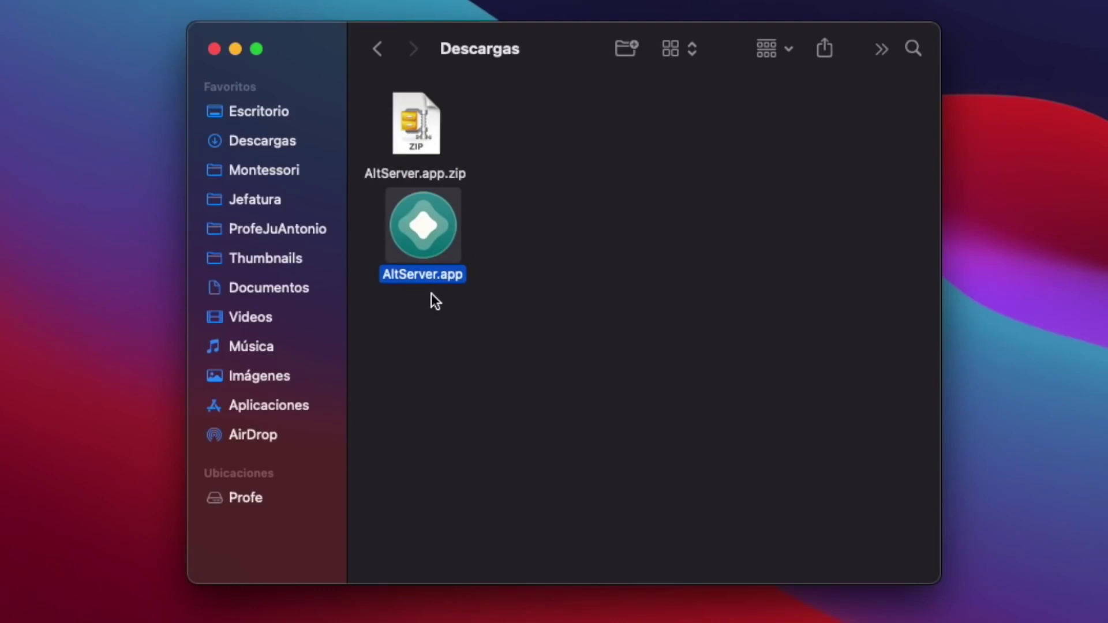
pyautogui.moveTo(427, 222); pyautogui.dragTo(300, 405)
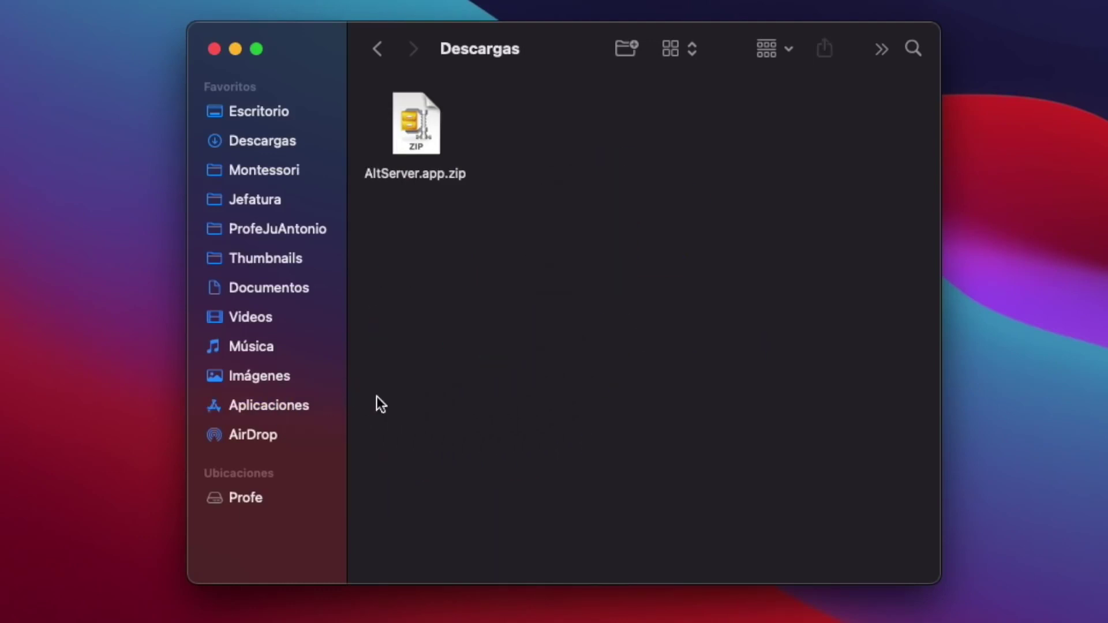
pyautogui.click(289, 406)
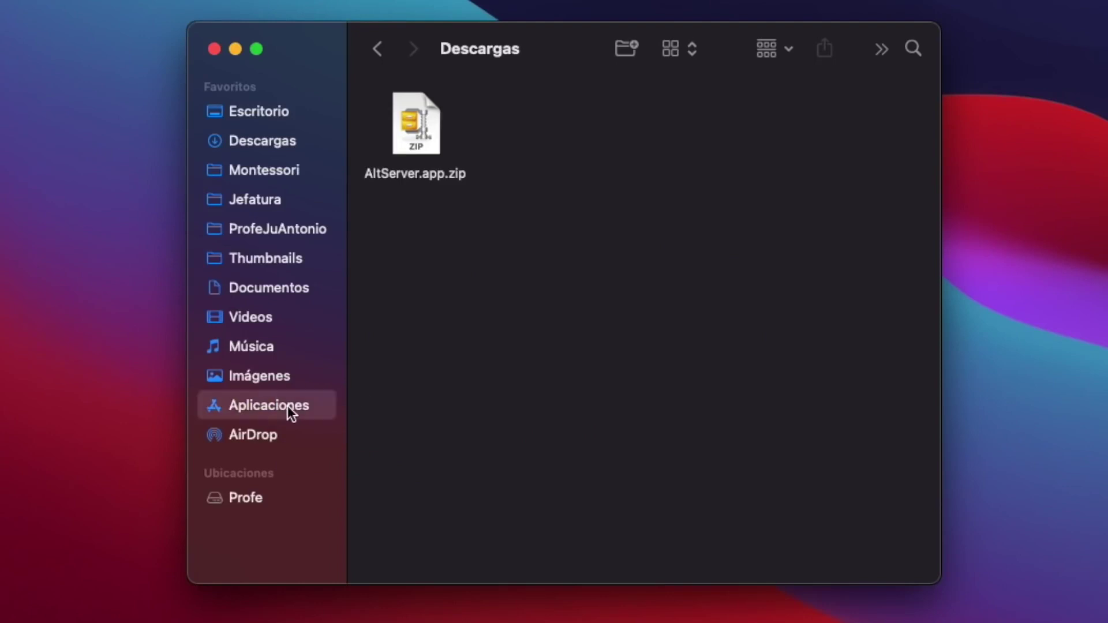
pyautogui.rightClick(428, 153)
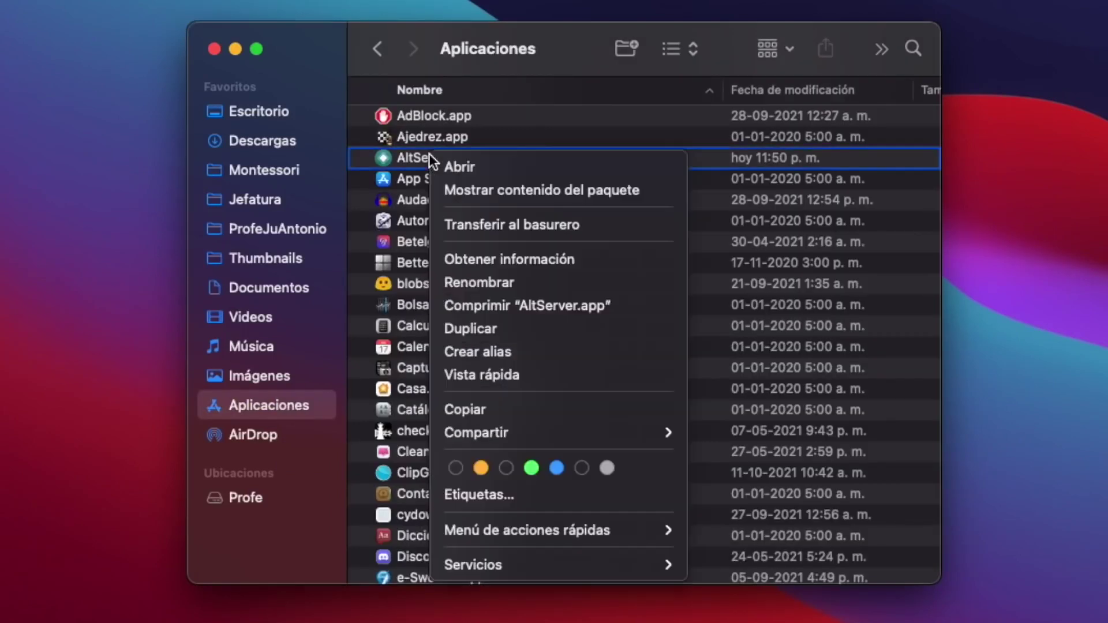
pyautogui.click(452, 172)
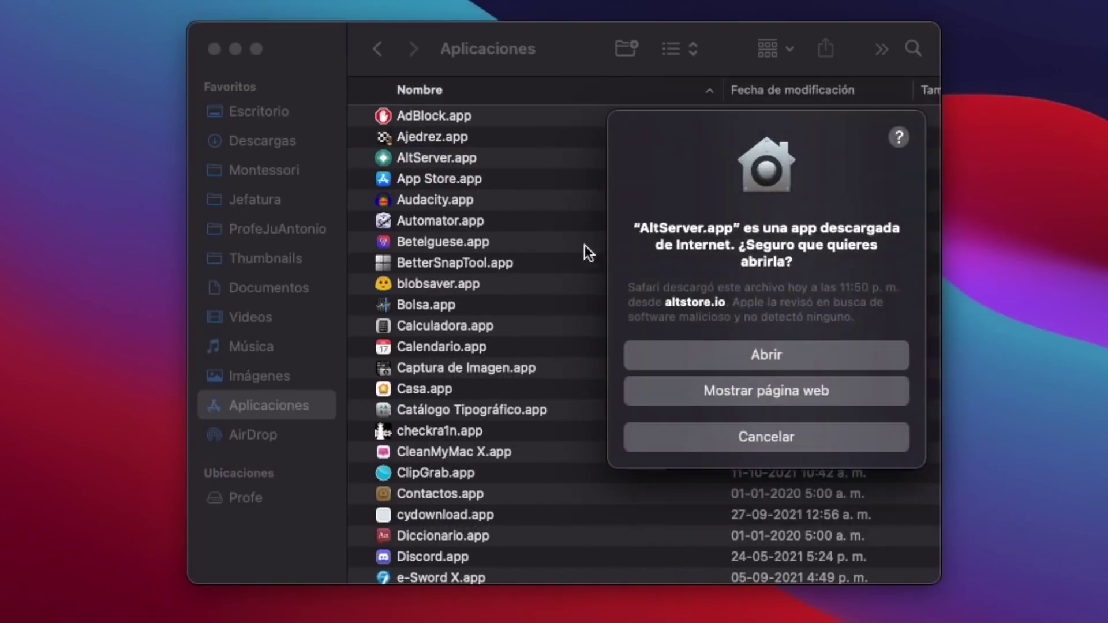
pyautogui.click(732, 358)
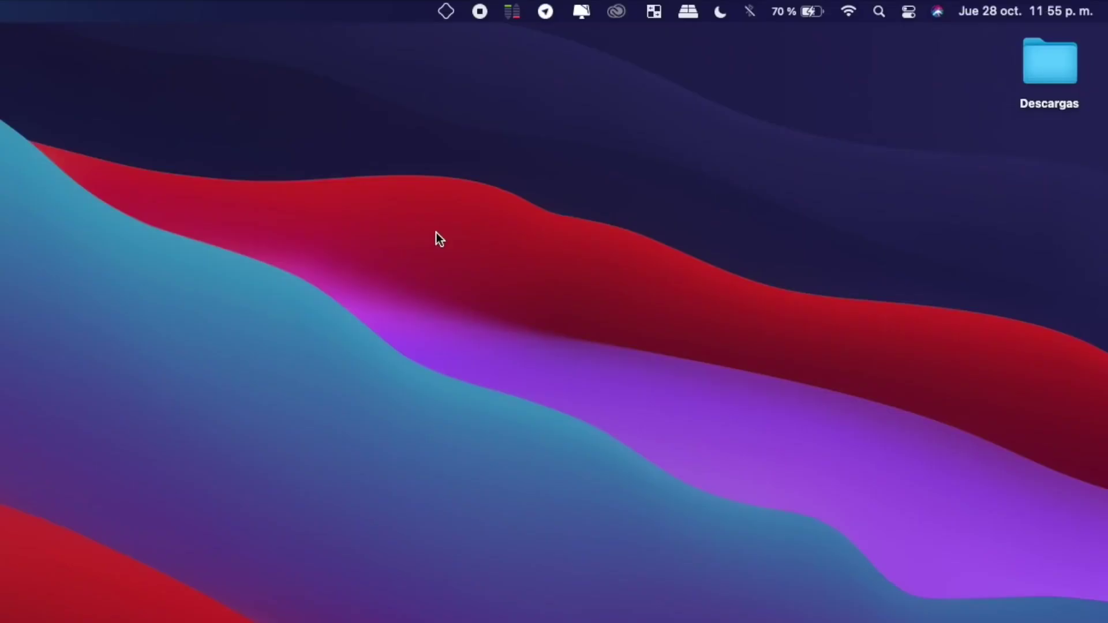
# Install AltServer's Mail plug-in, authorising it with the Mac account password.
pyautogui.click(445, 11)
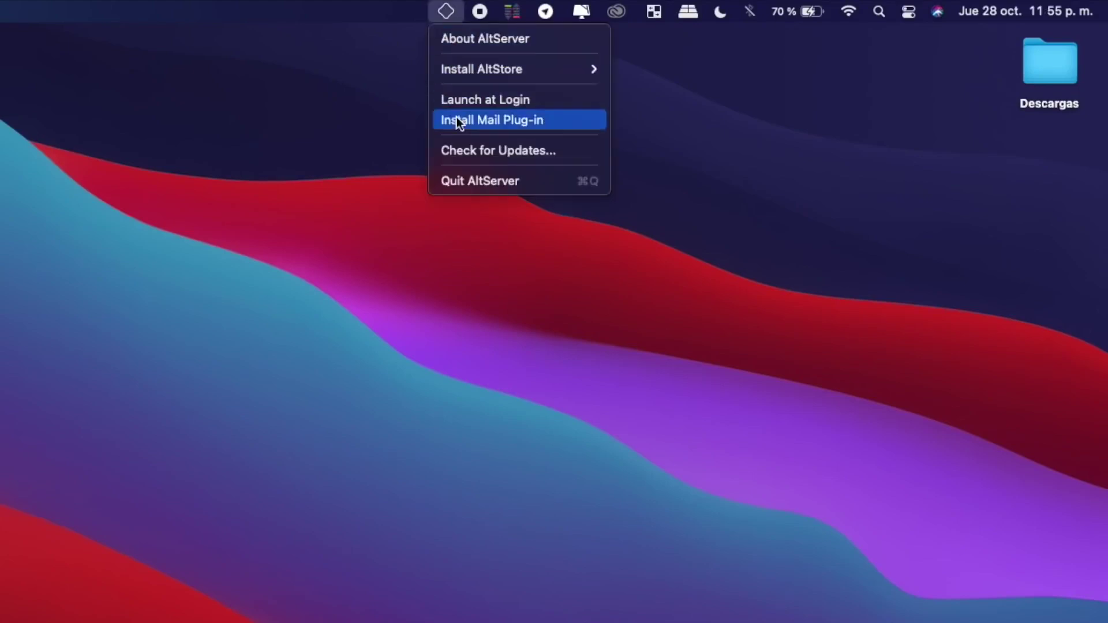
pyautogui.click(517, 121)
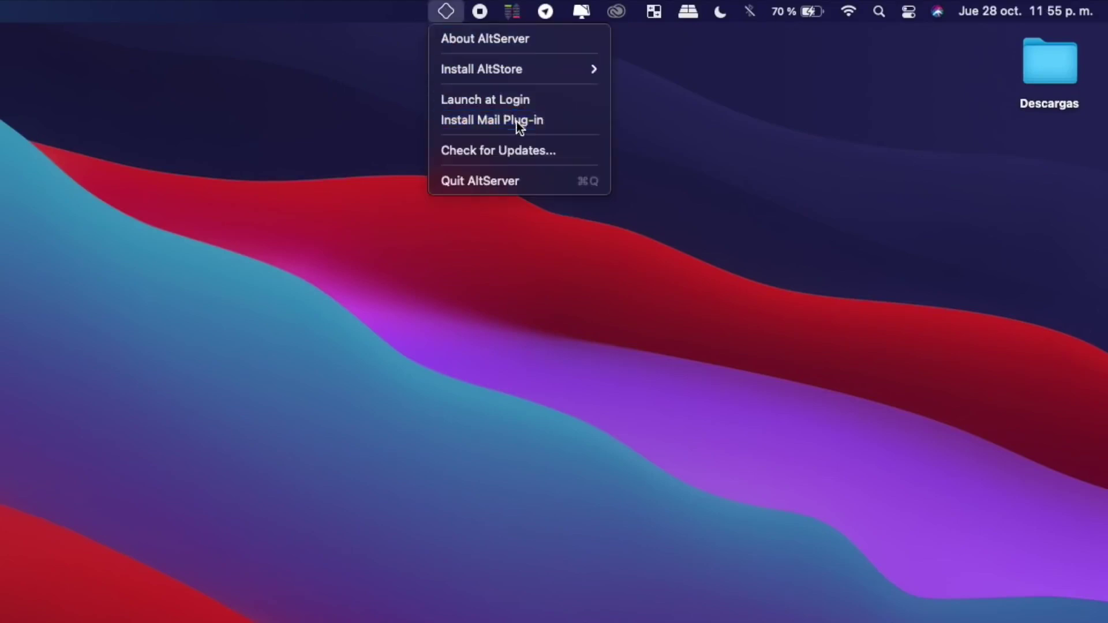
pyautogui.click(277, 411)
pyautogui.write('••••••')
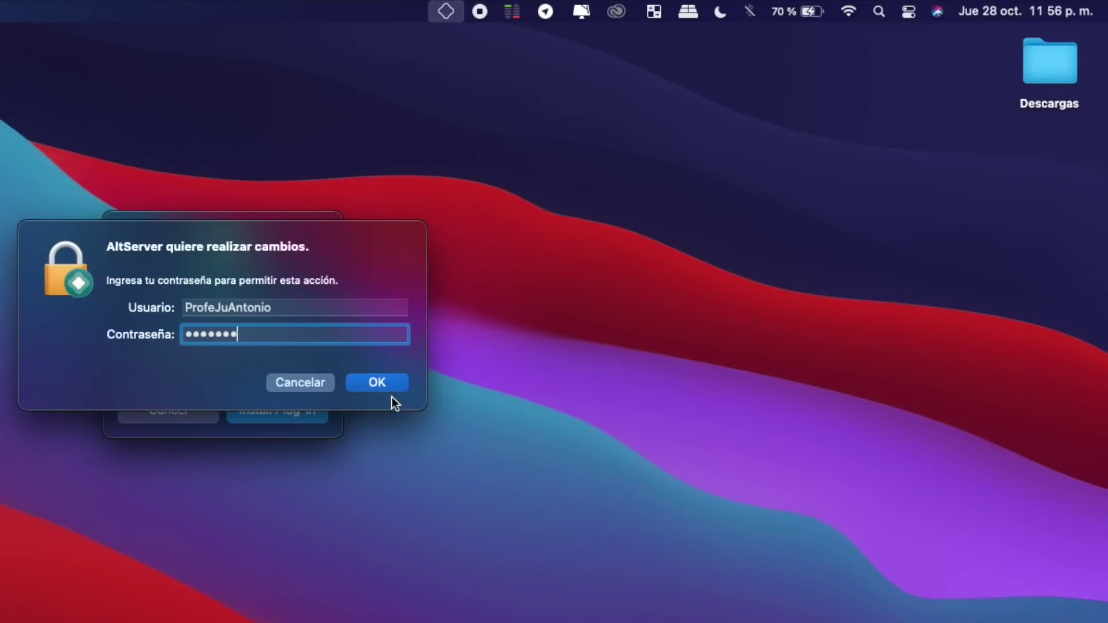
pyautogui.click(379, 382)
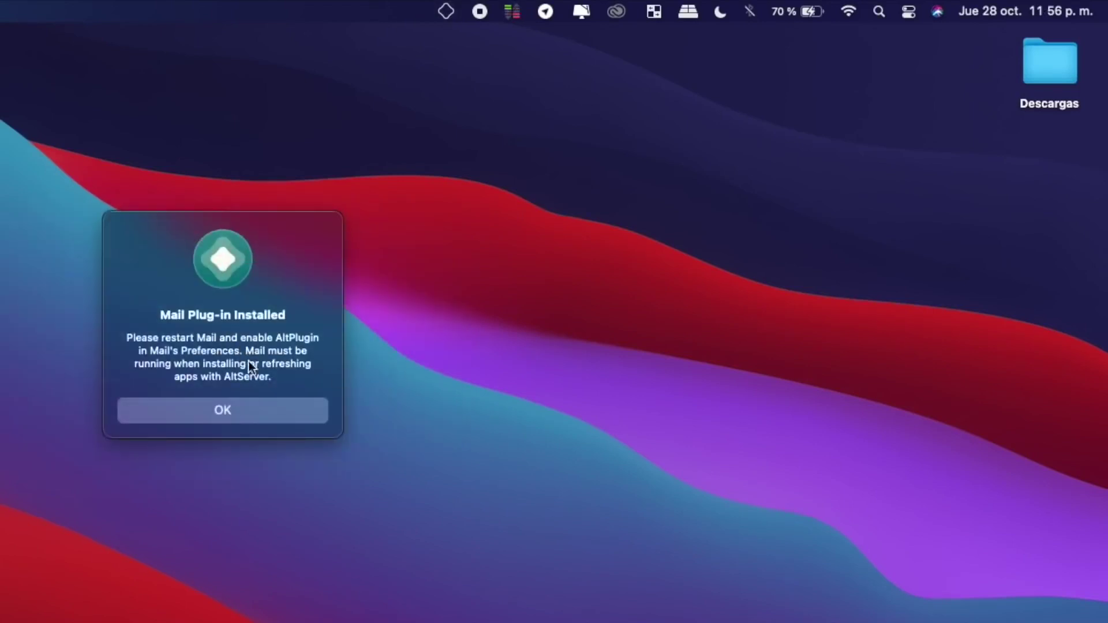
pyautogui.click(241, 413)
pyautogui.press('super+space')
# Launch Mail via Spotlight and open its plug-in manager from Preferencias.
pyautogui.write('ma')
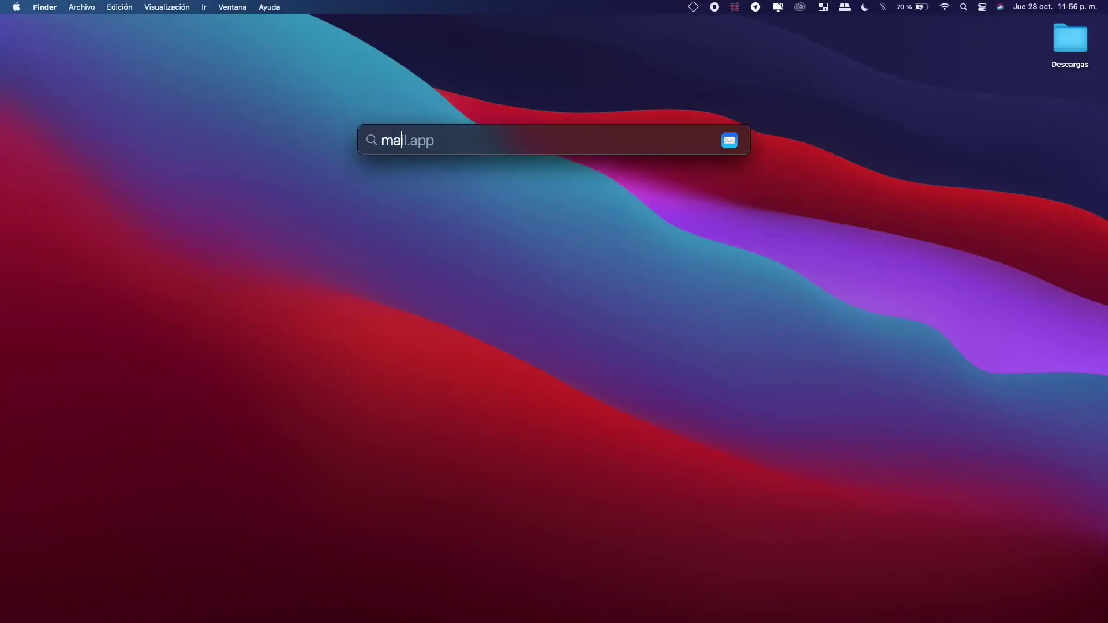
pyautogui.press('Return')
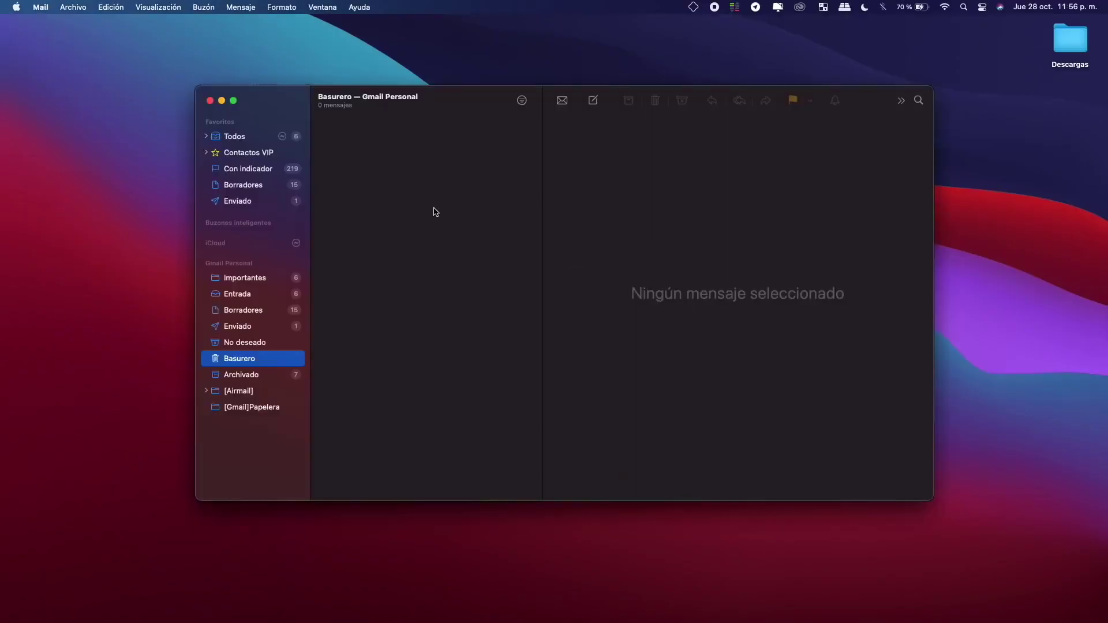
pyautogui.click(41, 7)
pyautogui.click(57, 42)
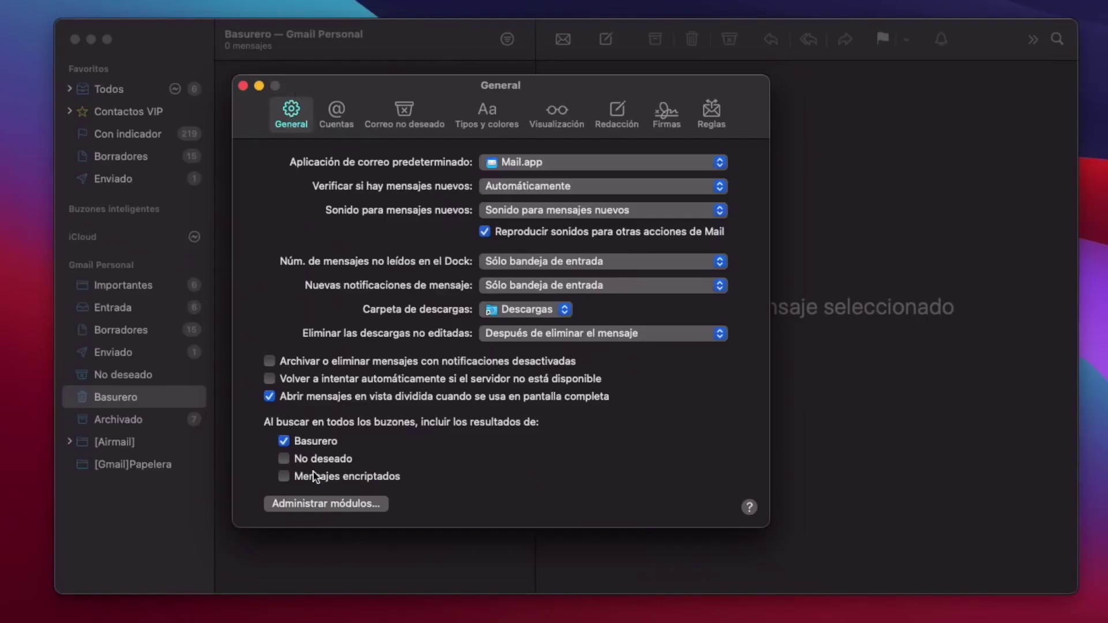
pyautogui.click(321, 504)
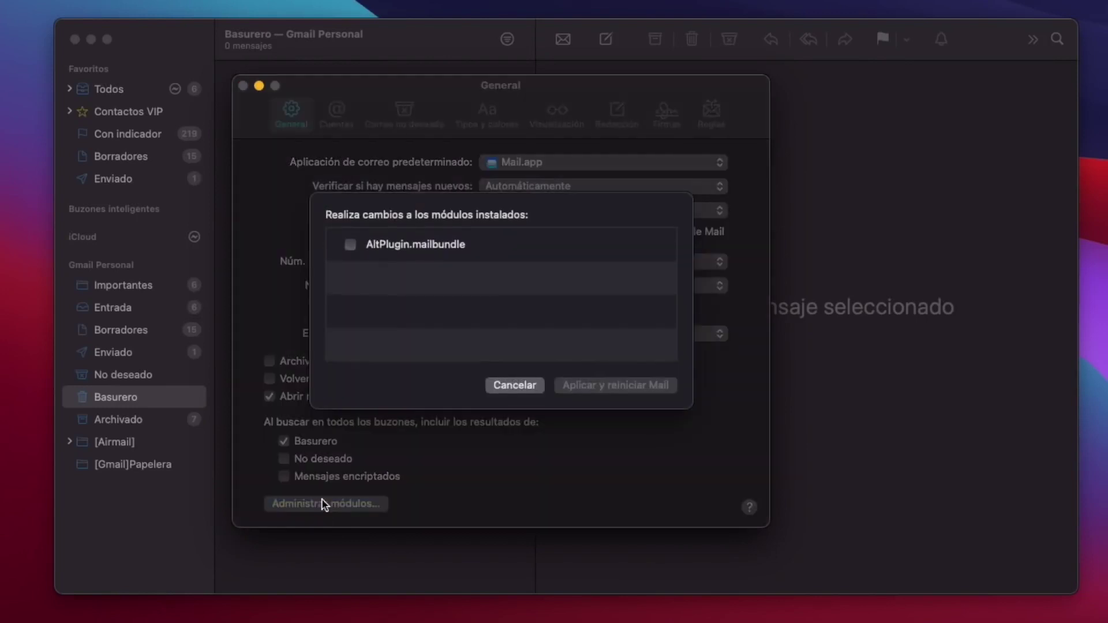
# Enable AltPlugin.mailbundle with file access, apply and restart Mail, then close it.
pyautogui.click(350, 245)
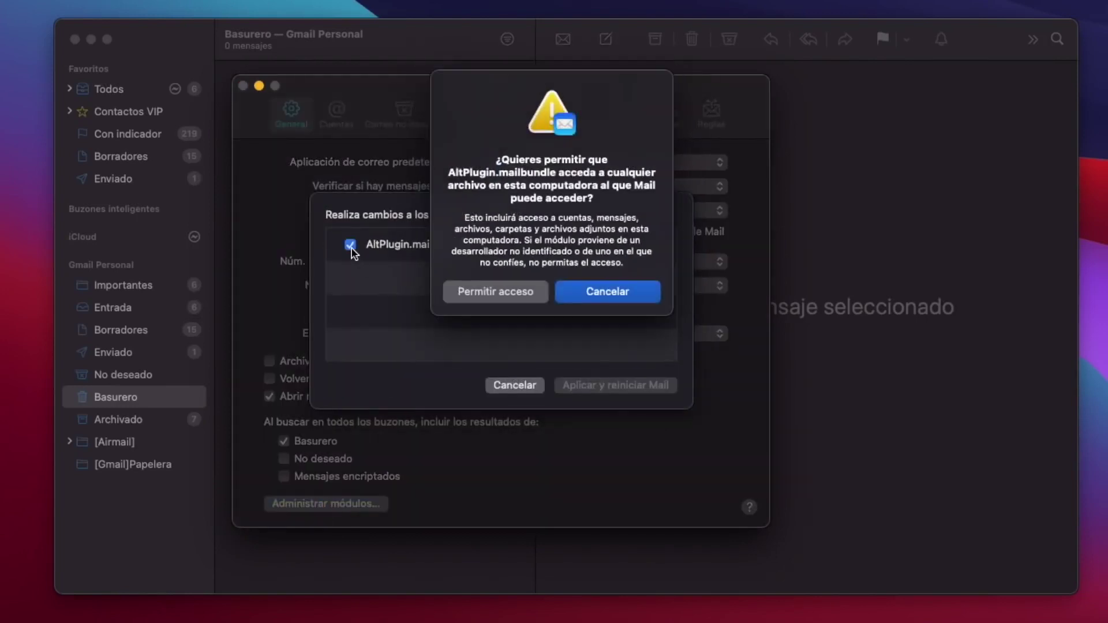
pyautogui.click(480, 291)
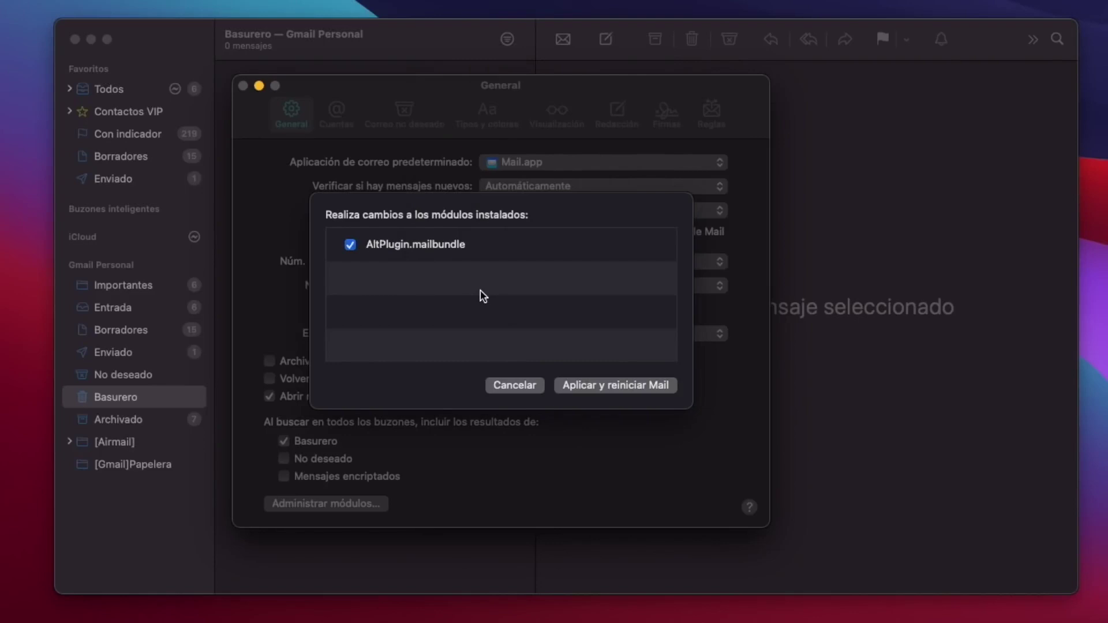
pyautogui.click(594, 386)
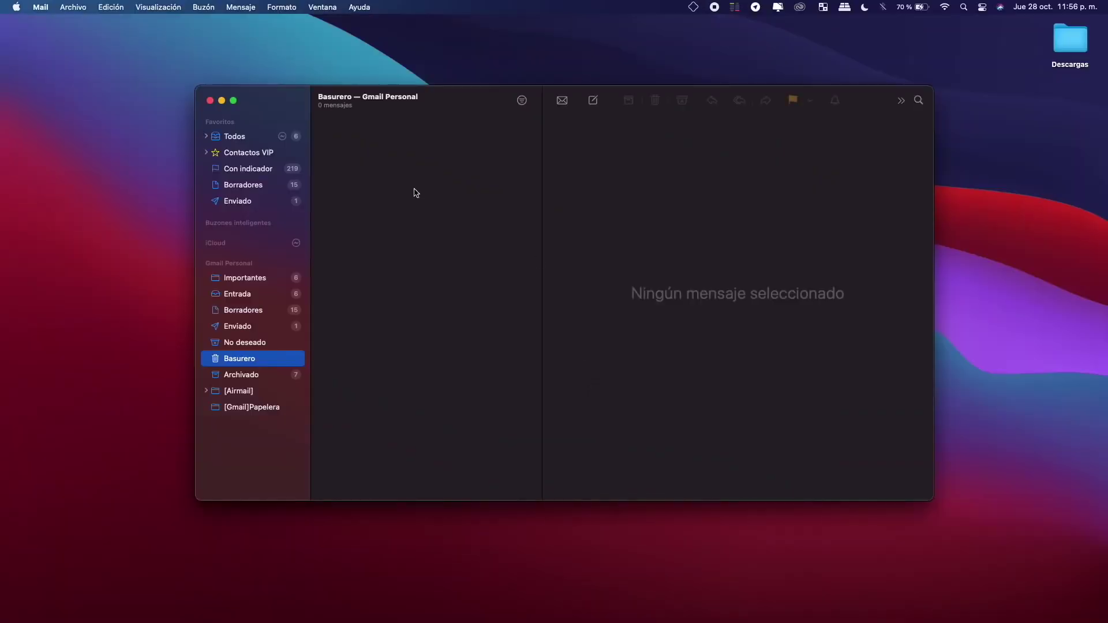
pyautogui.click(211, 101)
pyautogui.click(445, 103)
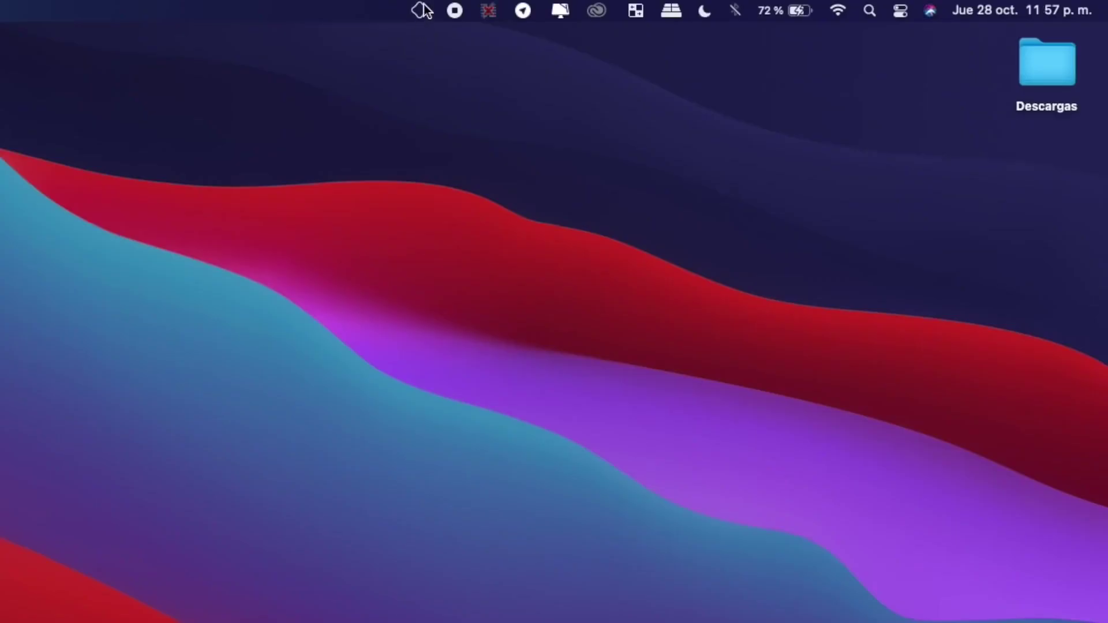
# Start installing AltStore onto ProfeSE2, submitting the Apple ID credentials.
pyautogui.click(696, 6)
pyautogui.moveTo(429, 70)
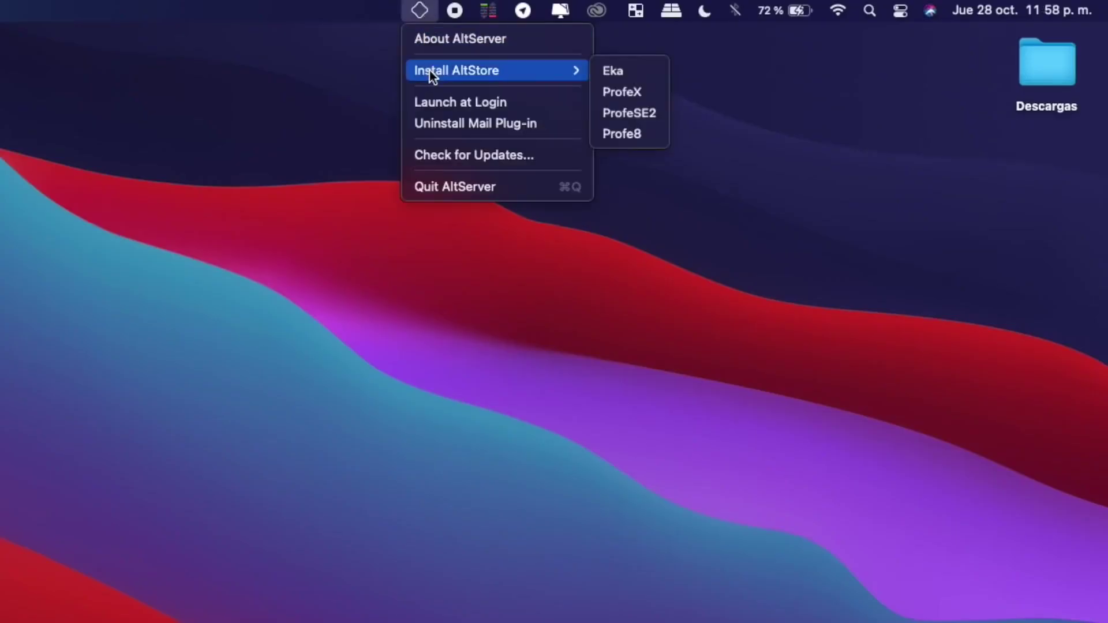
pyautogui.click(632, 116)
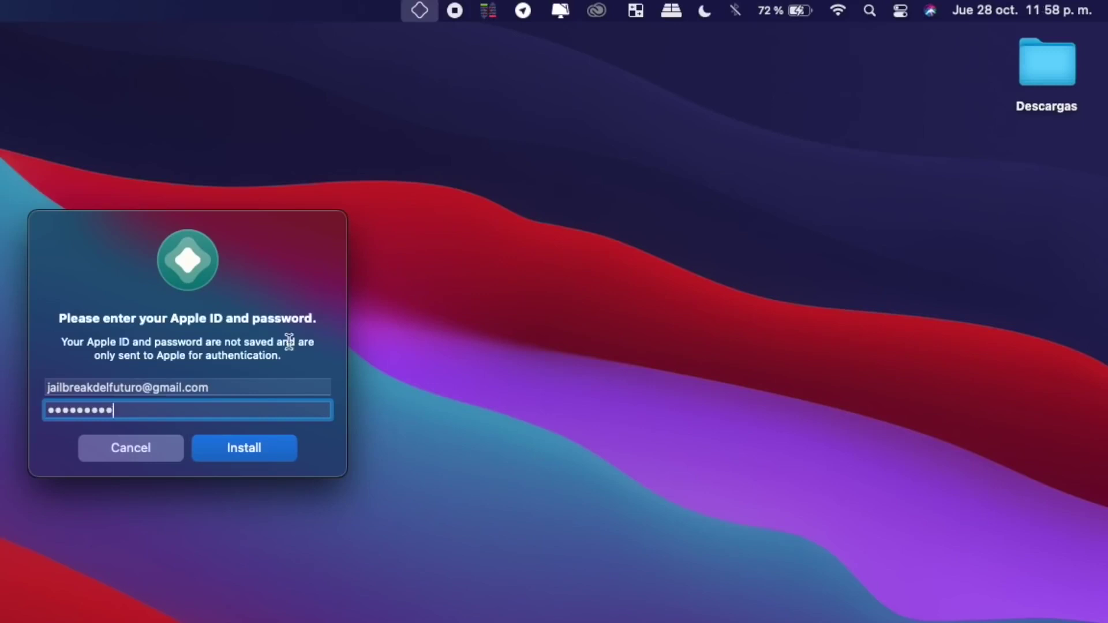
pyautogui.click(270, 449)
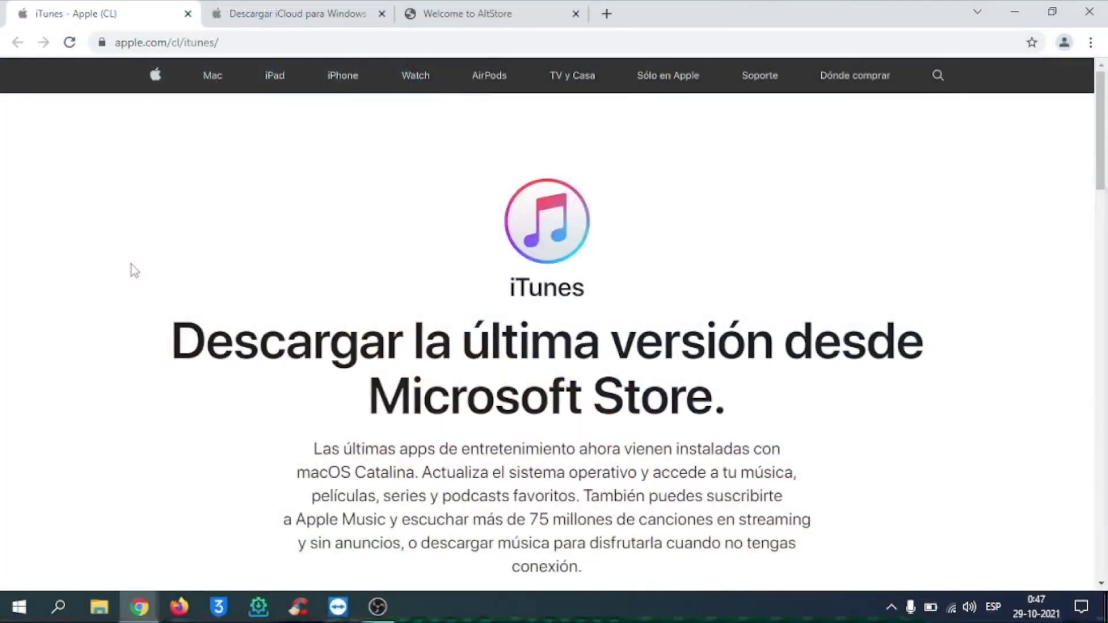
# Download iTunes for Windows 64-bit from Apple's iTunes page.
pyautogui.scroll(-2, 130, 264)
pyautogui.scroll(-4, 130, 264)
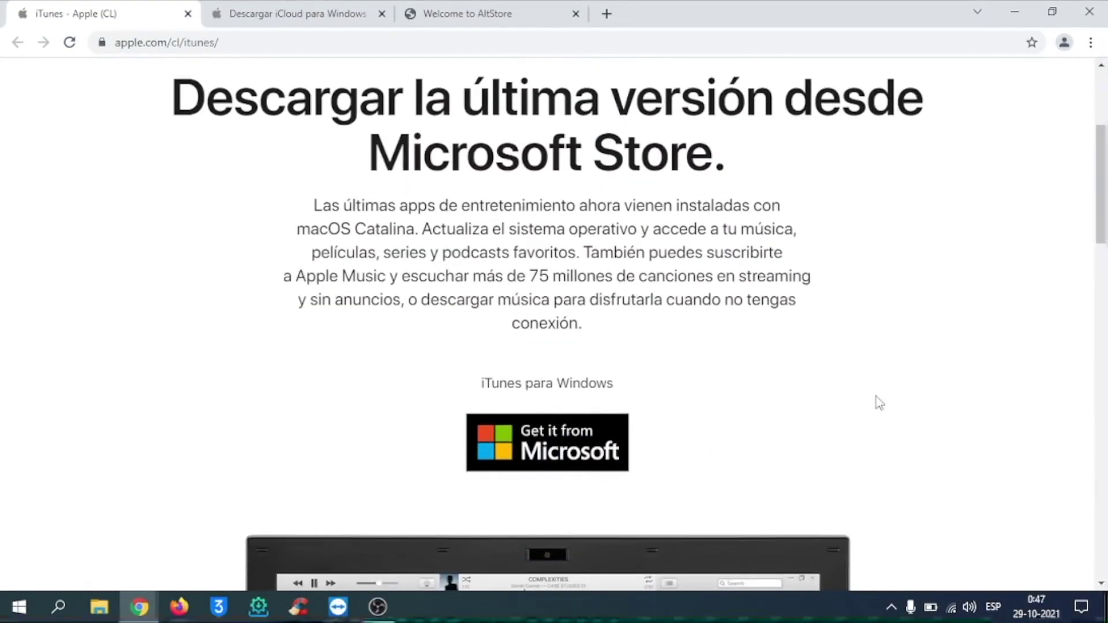
pyautogui.scroll(-8, 898, 406)
pyautogui.scroll(-5, 897, 404)
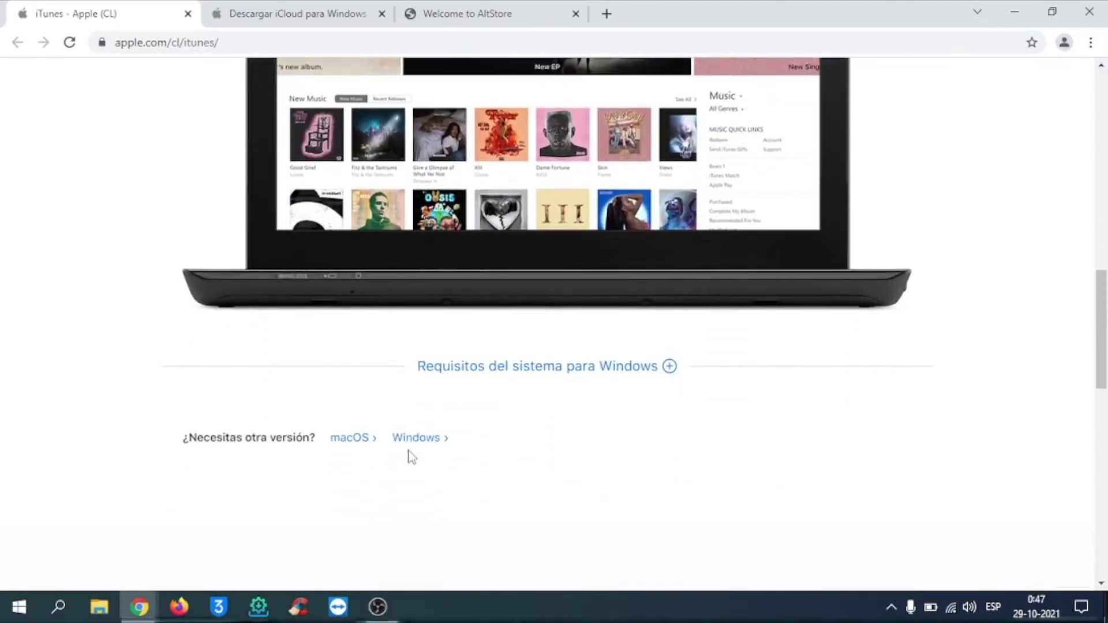
pyautogui.click(415, 439)
pyautogui.scroll(-6, 484, 444)
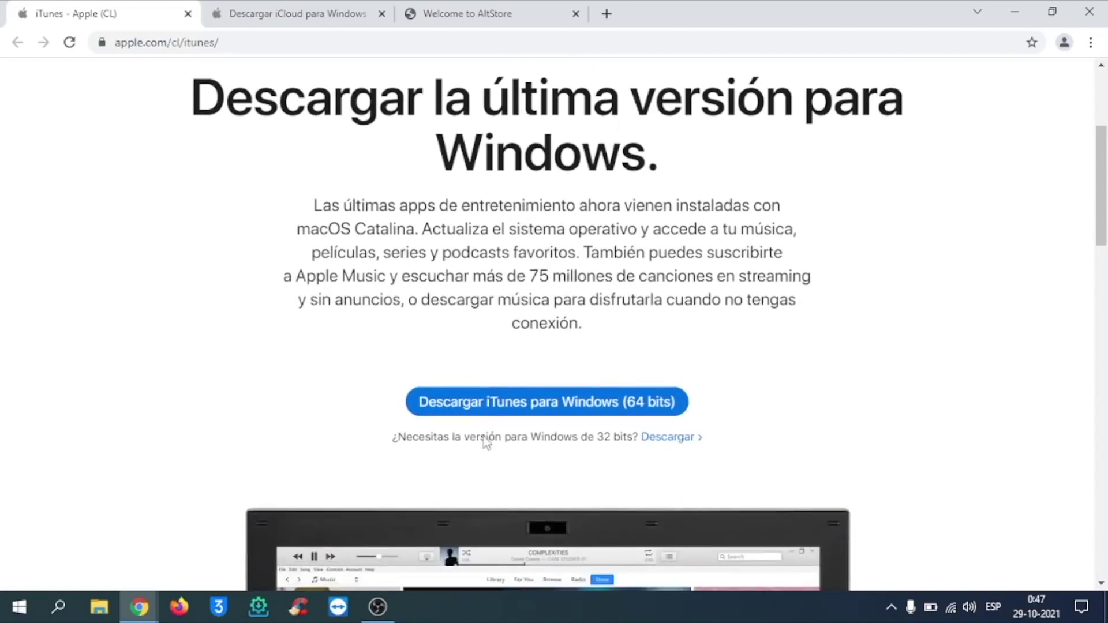
pyautogui.click(546, 414)
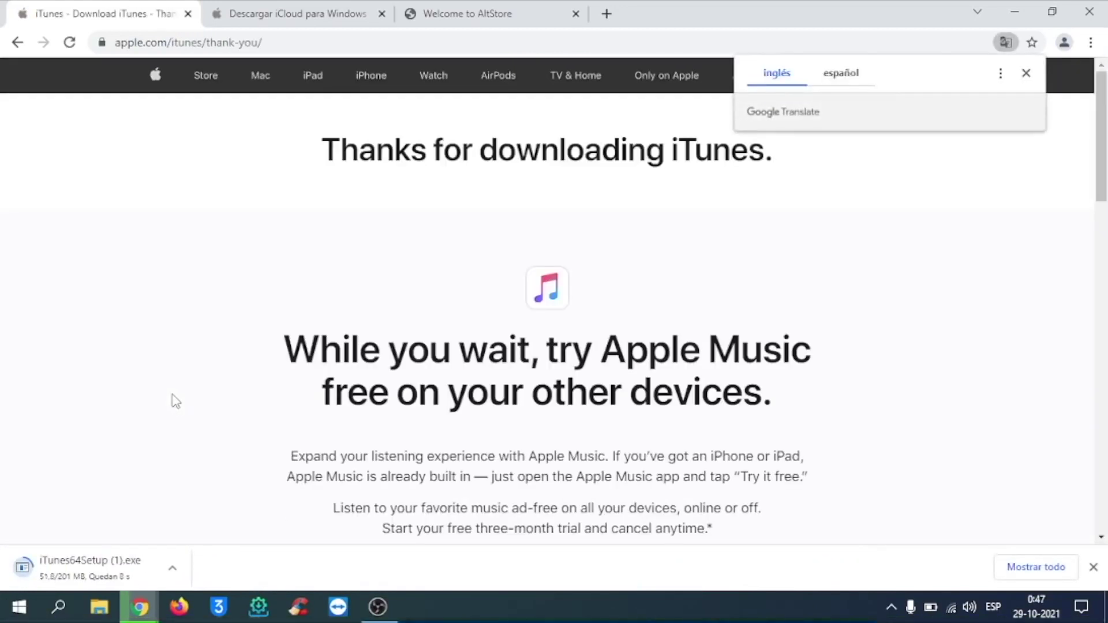
# Download iCloud for Windows and AltServer for Windows, then show the desktop.
pyautogui.click(292, 13)
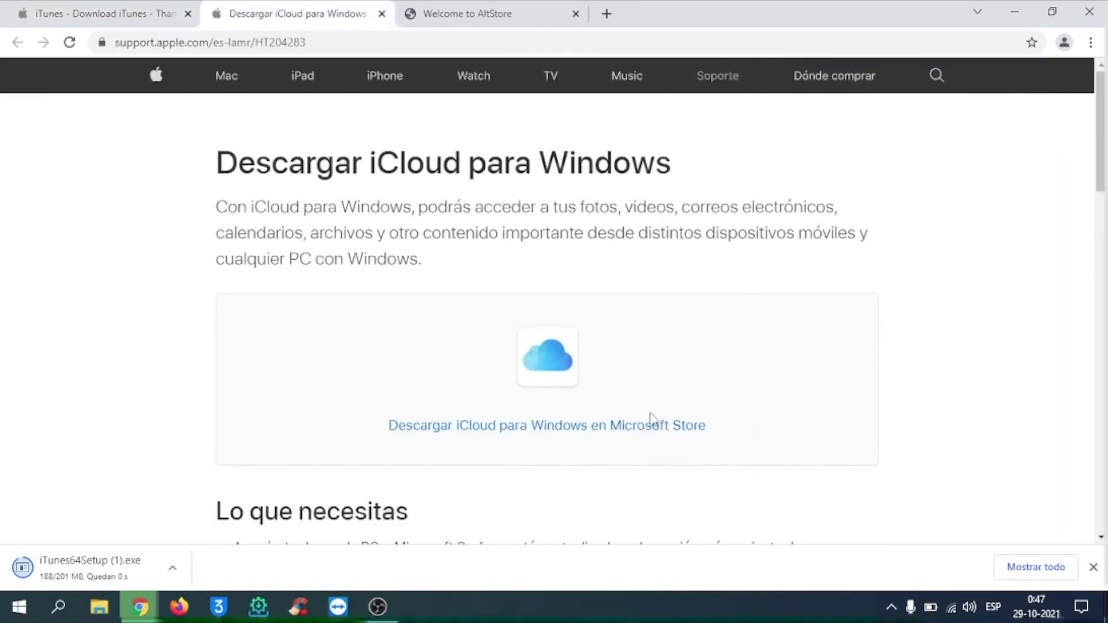
pyautogui.scroll(-4, 761, 407)
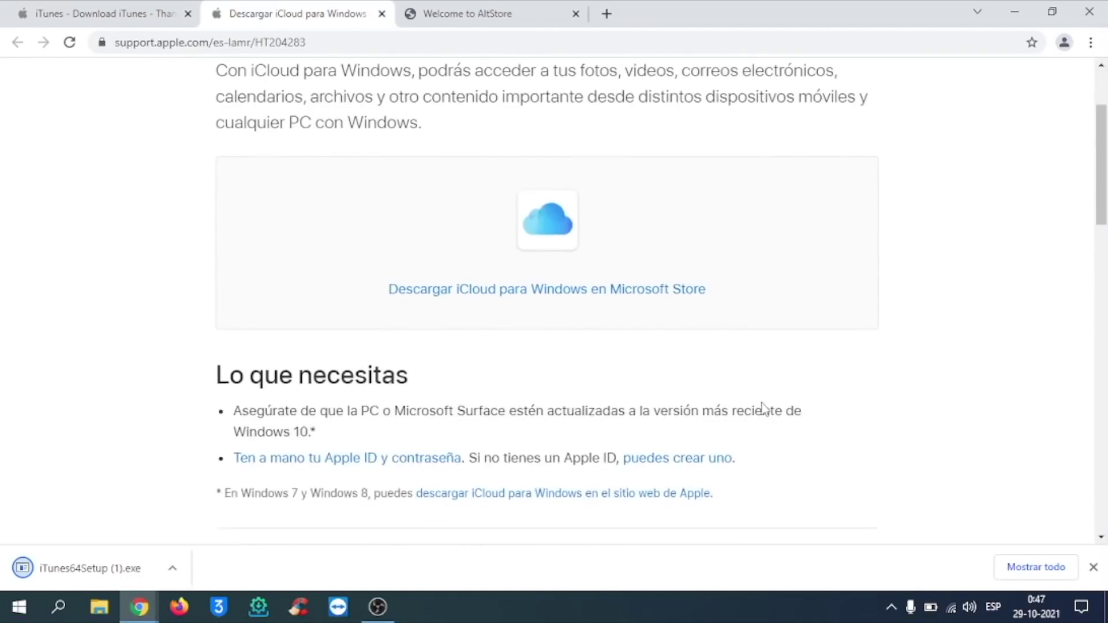
pyautogui.click(575, 390)
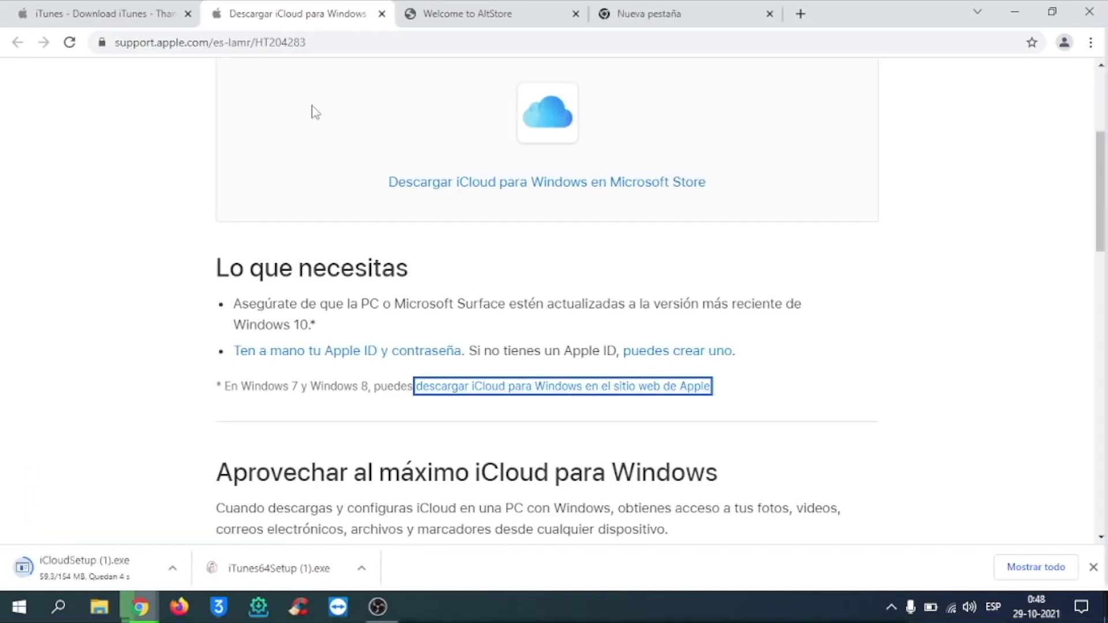
pyautogui.click(510, 8)
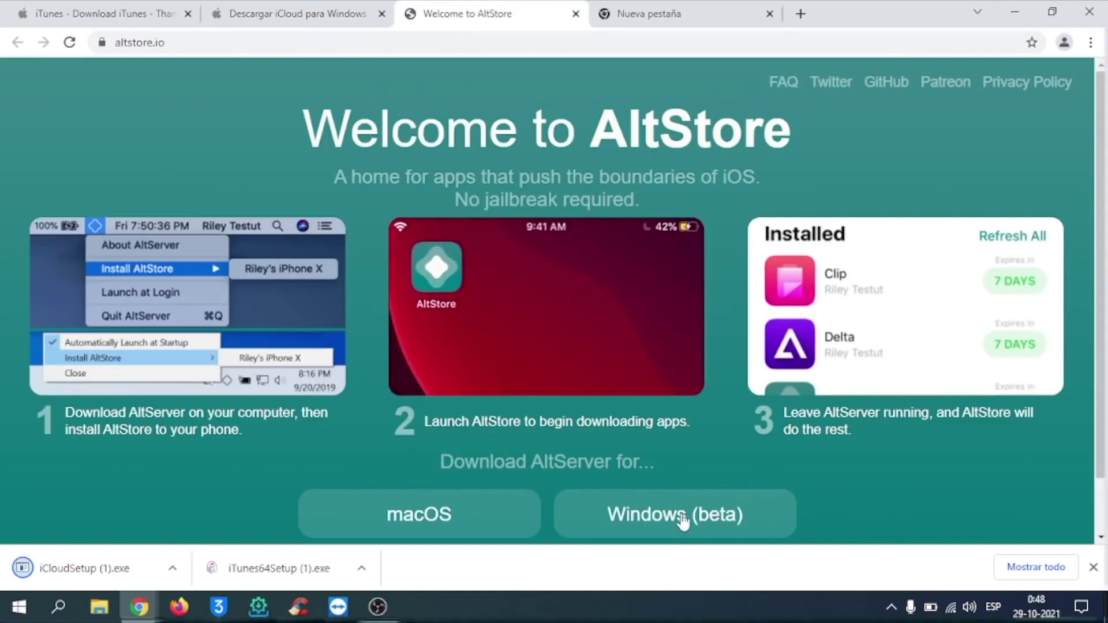
pyautogui.scroll(-1, 680, 521)
pyautogui.click(675, 453)
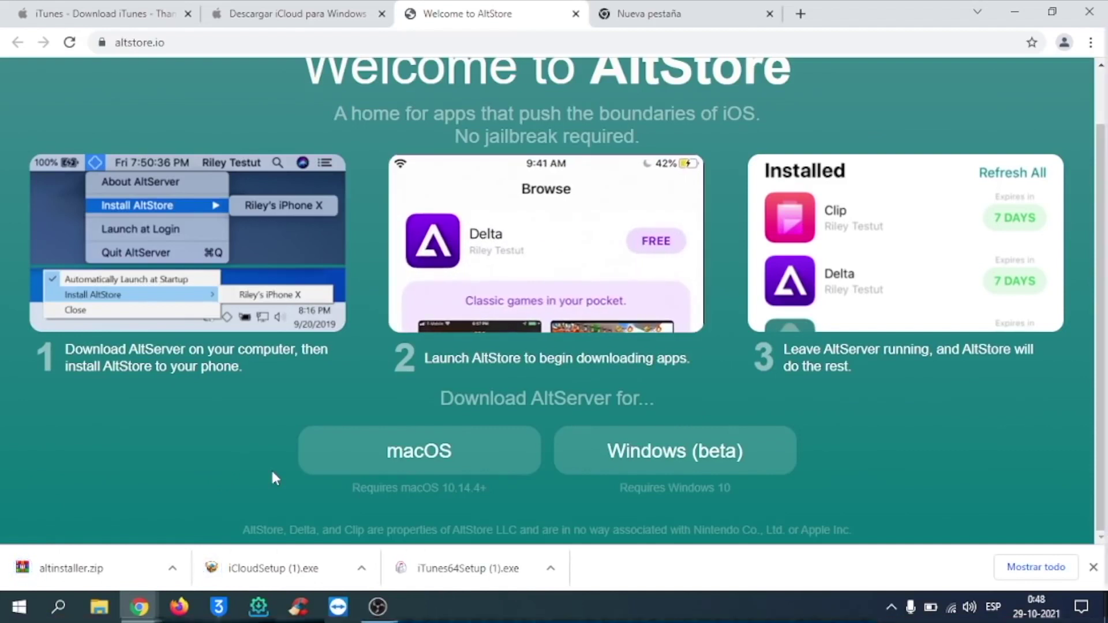
pyautogui.press('super+d')
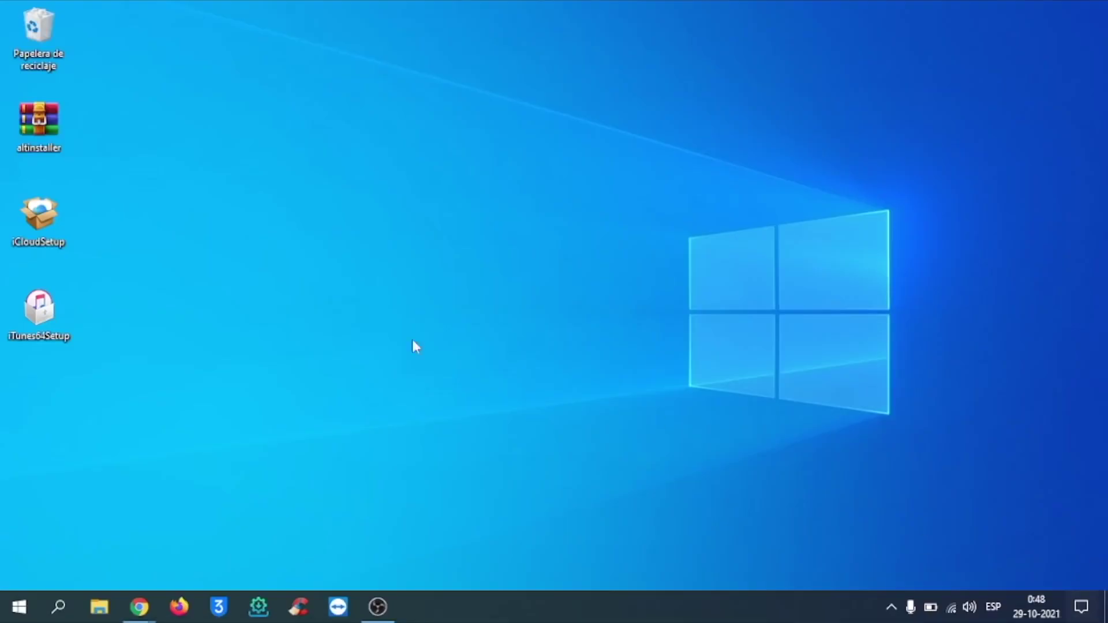
# Install iTunes by running iTunes64Setup as administrator through to Finalizar.
pyautogui.rightClick(39, 326)
pyautogui.click(134, 211)
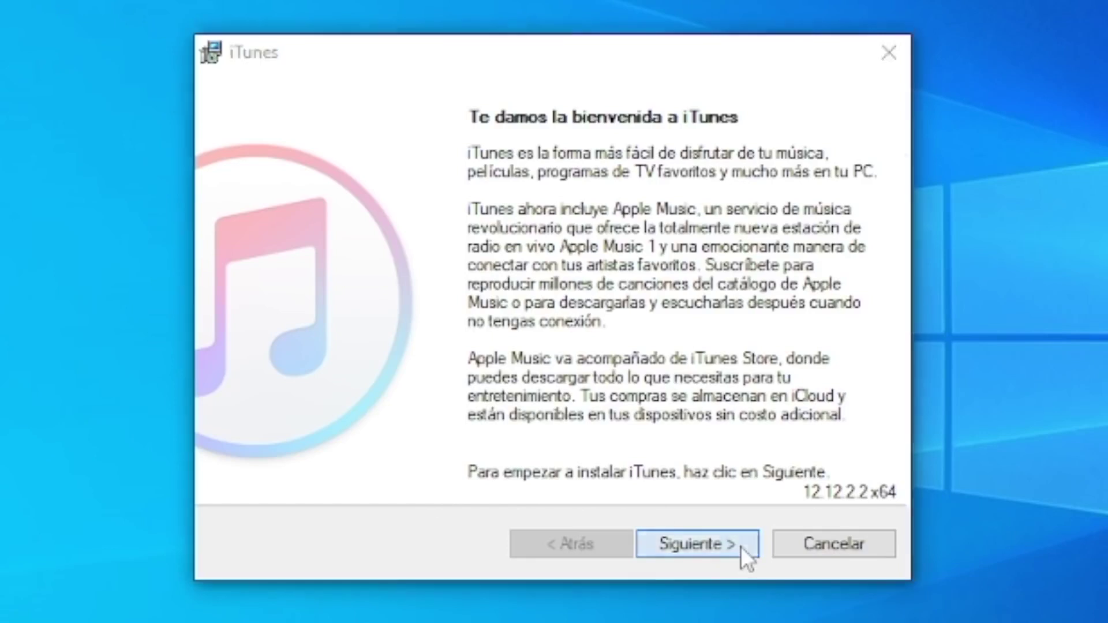
pyautogui.click(740, 546)
pyautogui.click(739, 546)
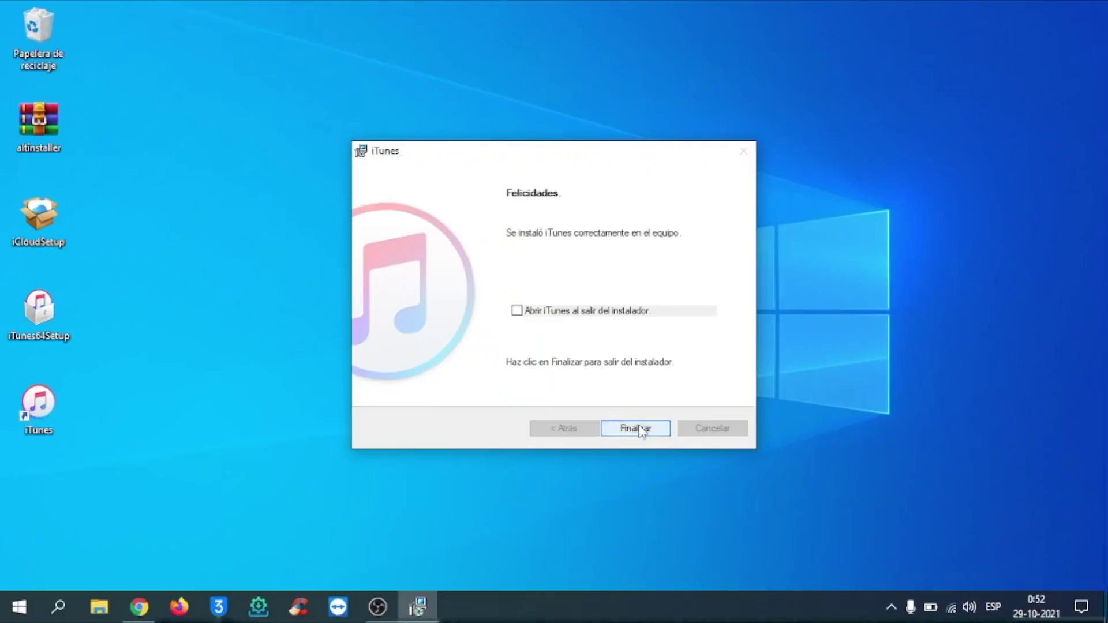
pyautogui.click(637, 428)
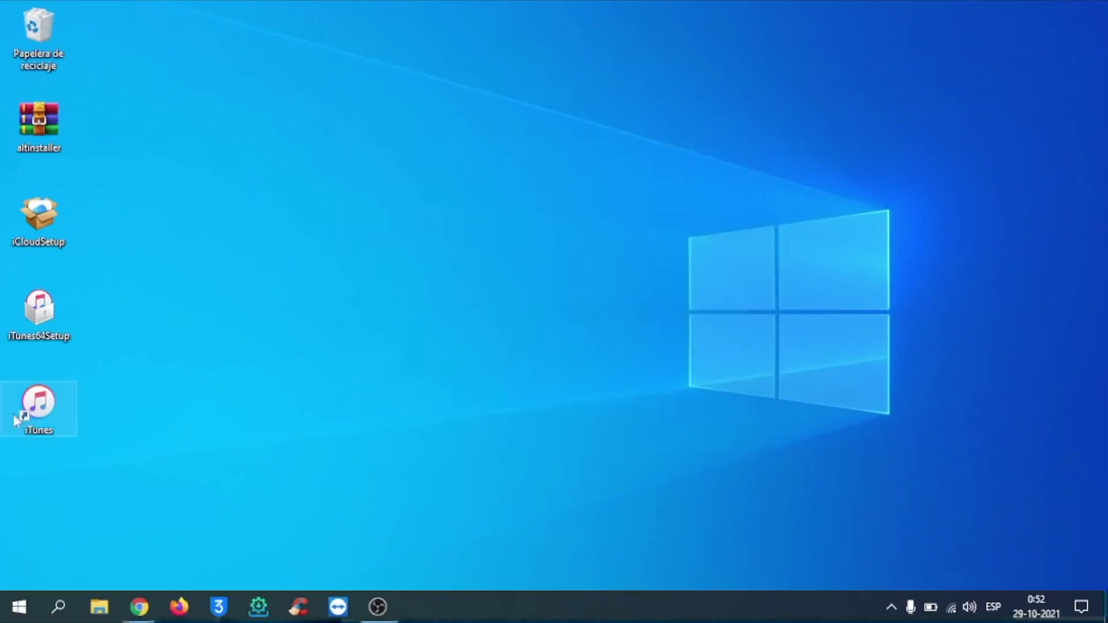
# Install iCloud for Windows as administrator, accepting the terms and postponing the restart.
pyautogui.rightClick(48, 222)
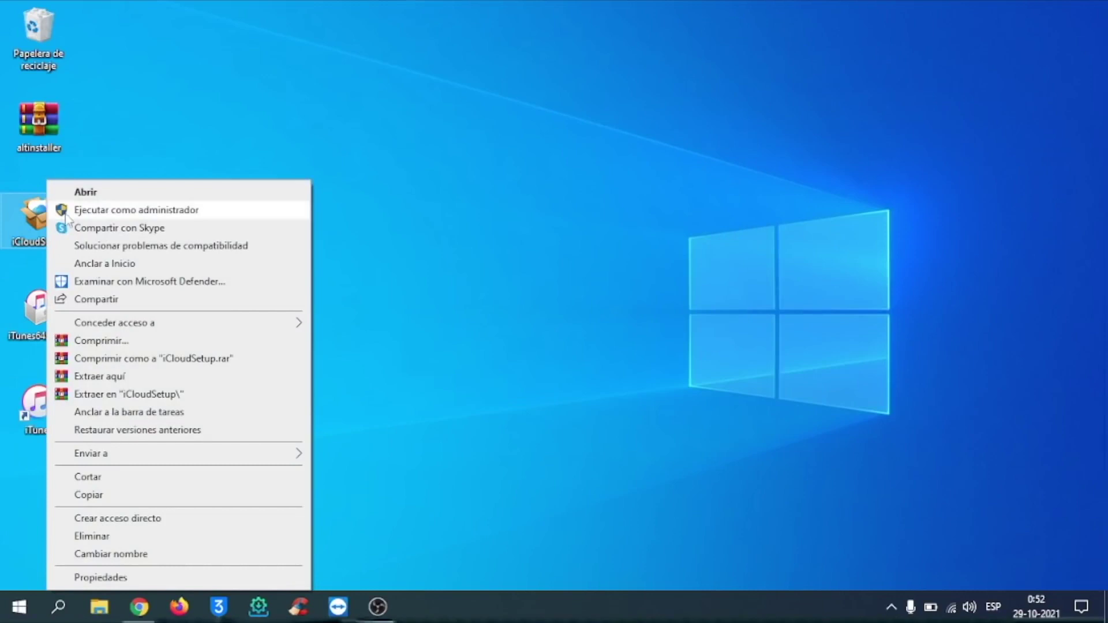
pyautogui.click(74, 213)
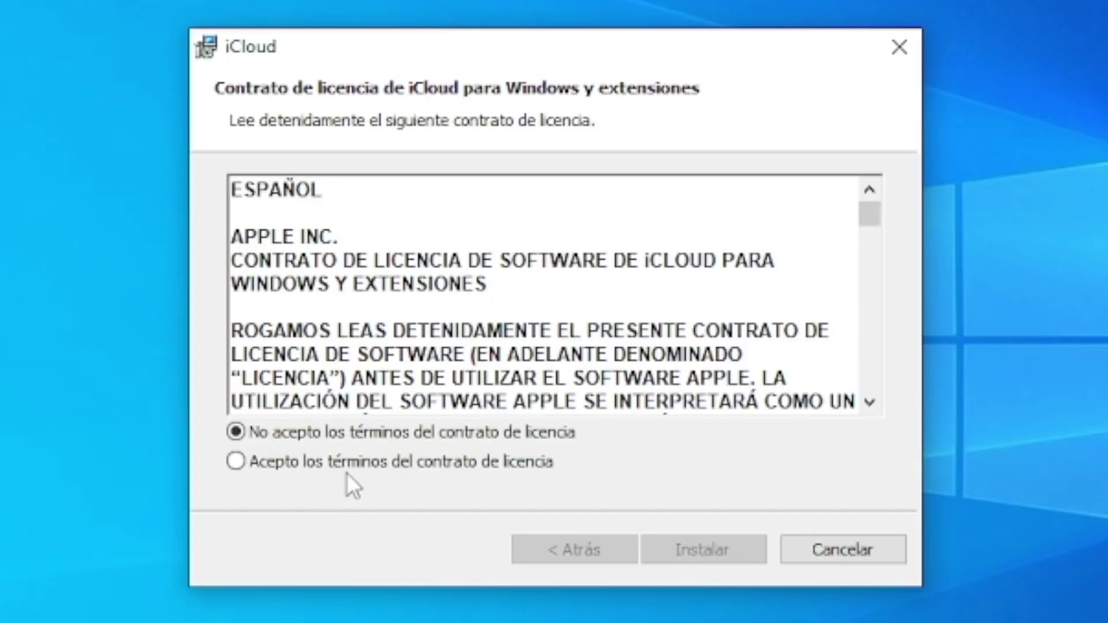
pyautogui.click(436, 378)
pyautogui.click(691, 549)
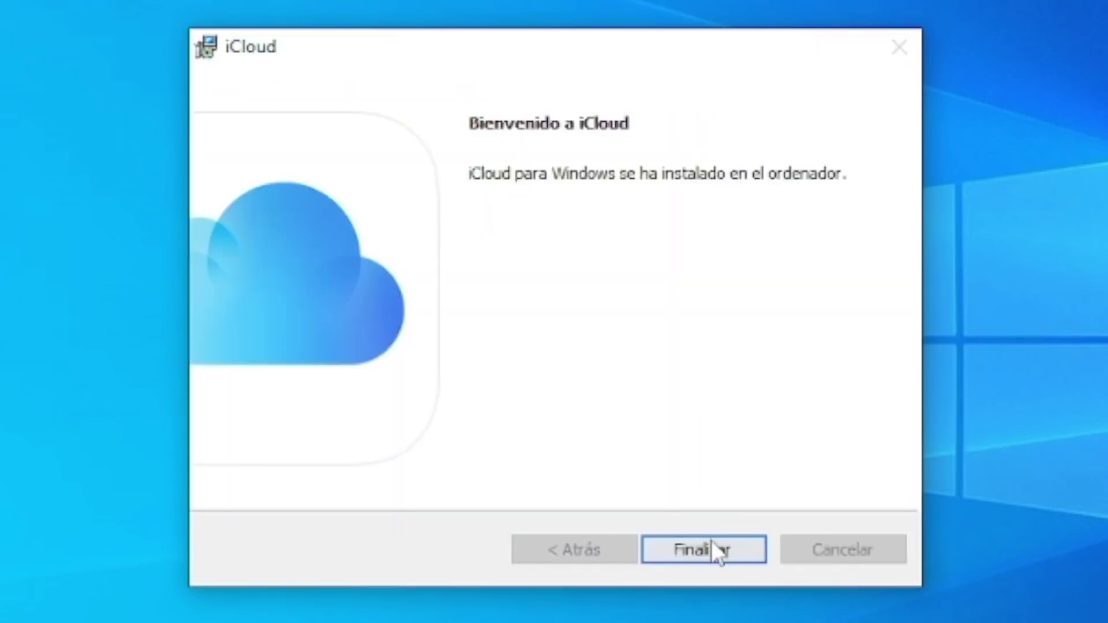
pyautogui.click(713, 544)
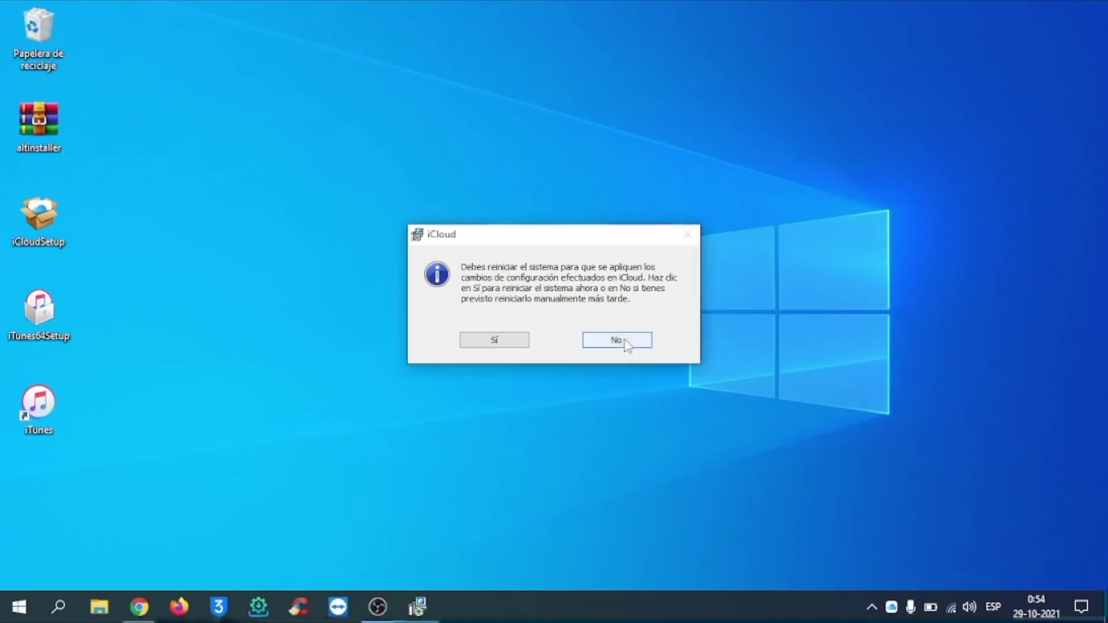
pyautogui.click(684, 396)
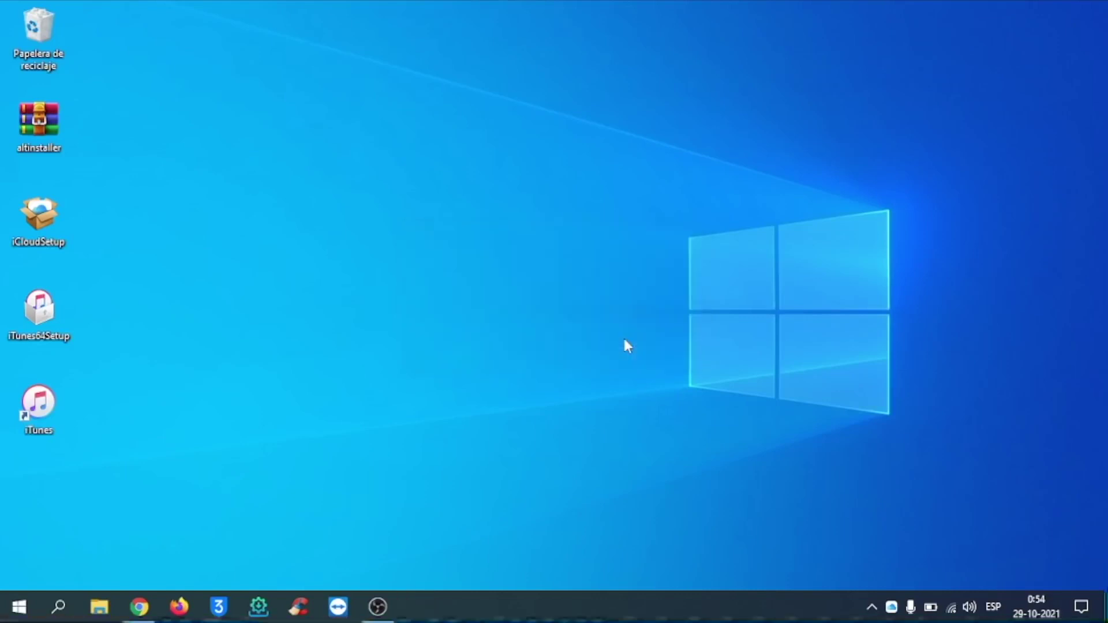
# Extract altinstaller onto the desktop and run its setup as administrator with default settings.
pyautogui.rightClick(51, 125)
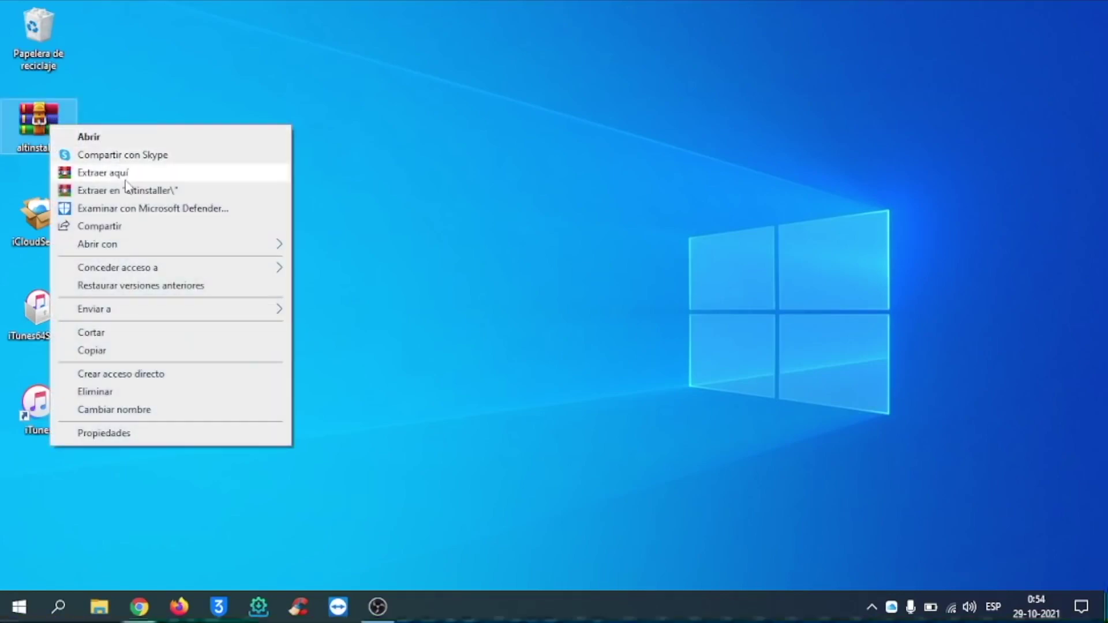
pyautogui.click(124, 175)
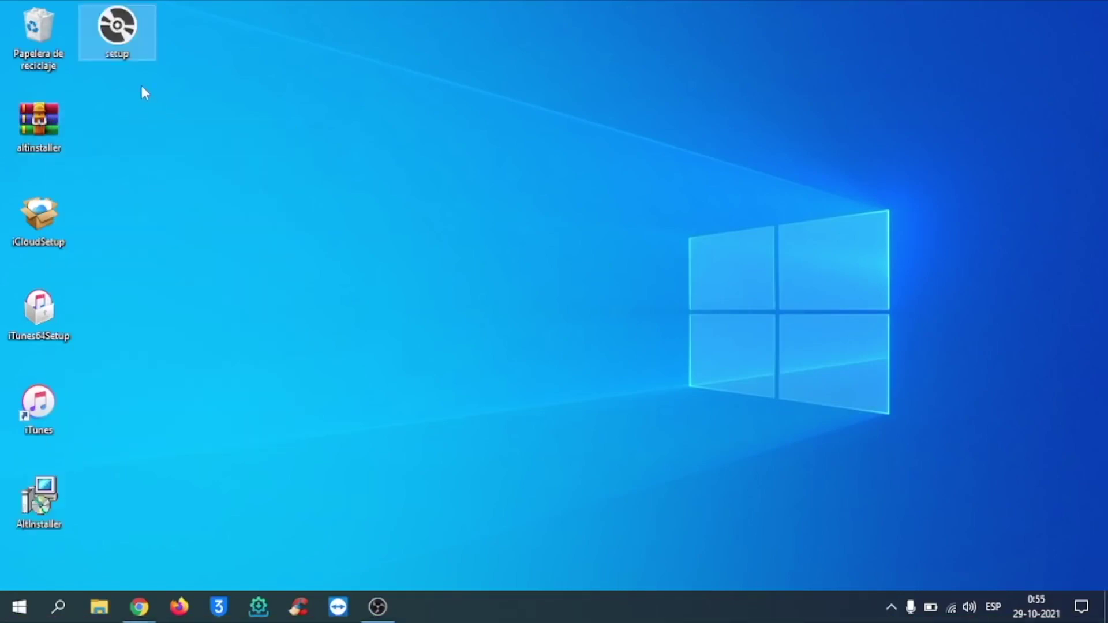
pyautogui.rightClick(116, 39)
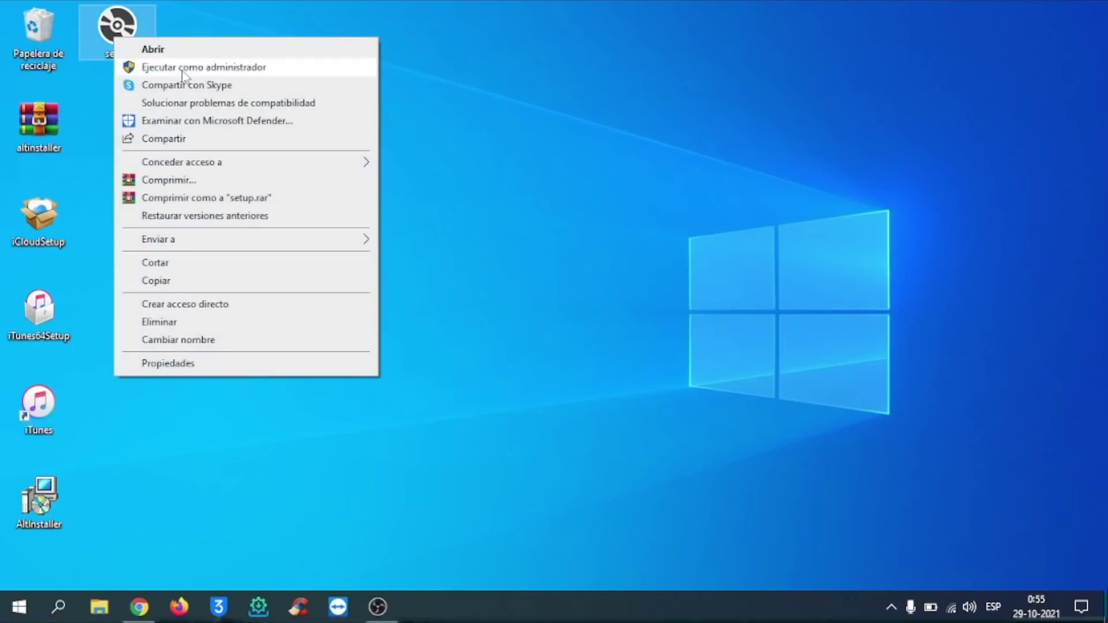
pyautogui.click(182, 67)
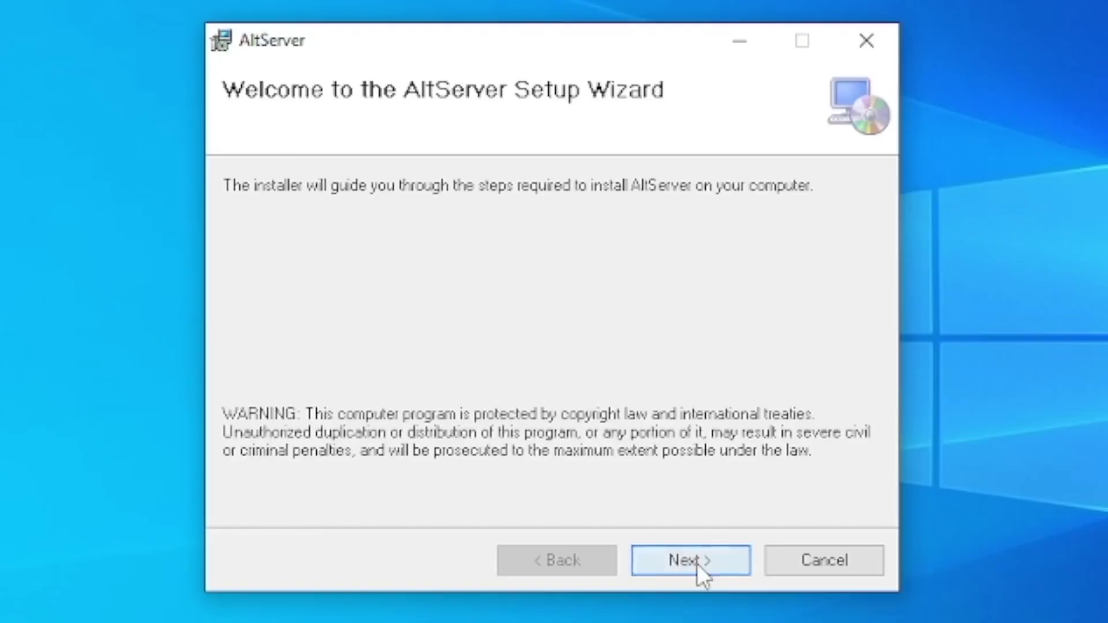
pyautogui.click(697, 563)
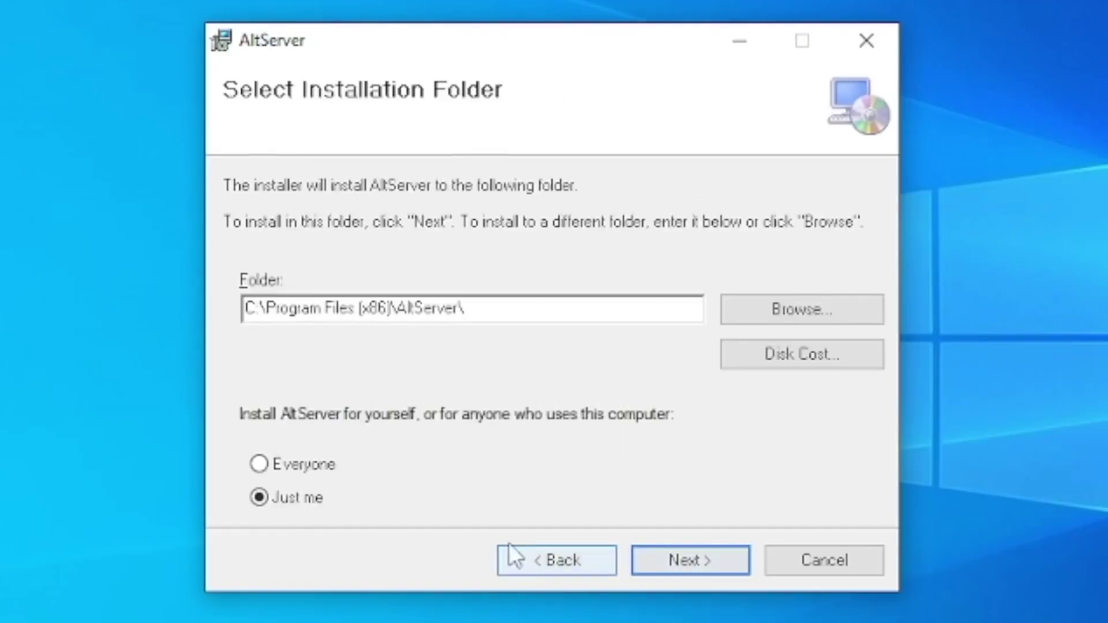
pyautogui.click(709, 560)
pyautogui.click(709, 560)
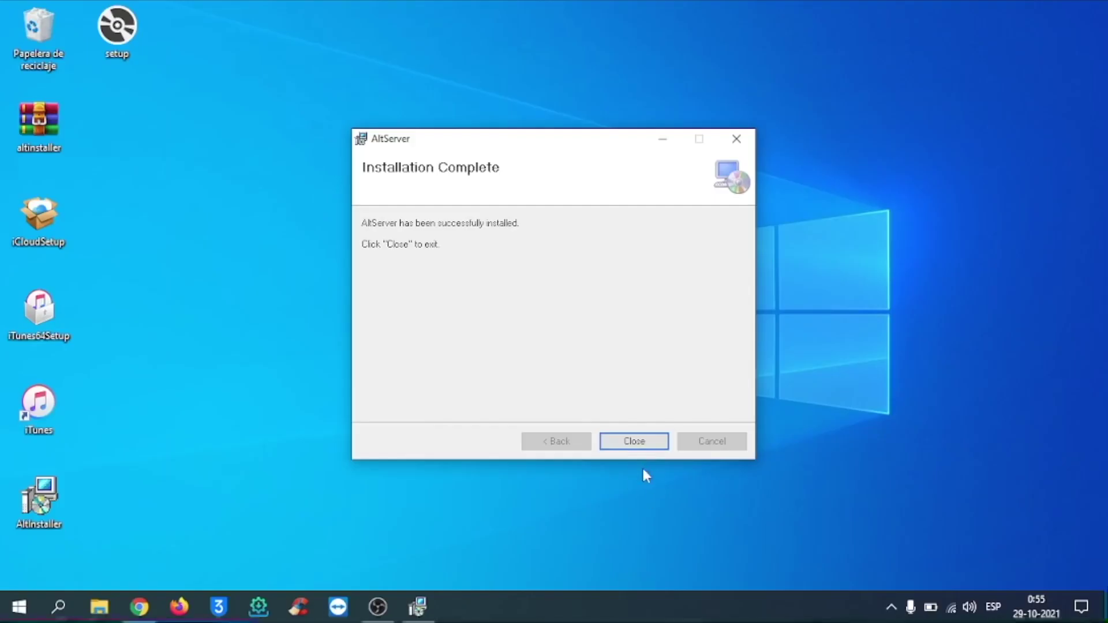
pyautogui.click(716, 558)
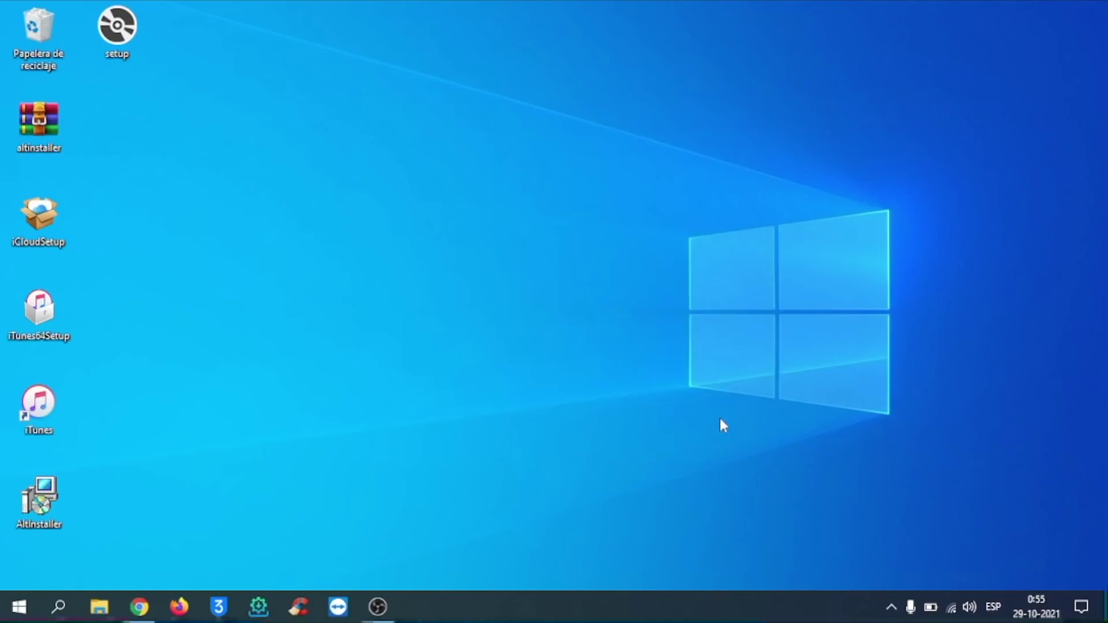
# Restart Windows, then sign in to iCloud with the Apple ID and password and minimize it.
pyautogui.click(16, 606)
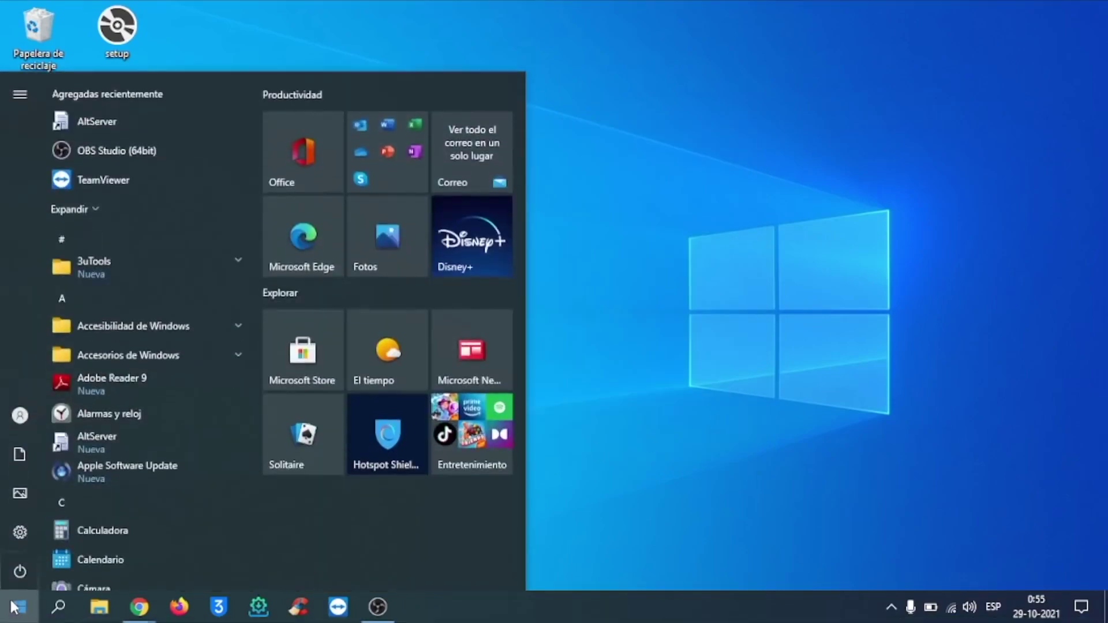
pyautogui.click(20, 571)
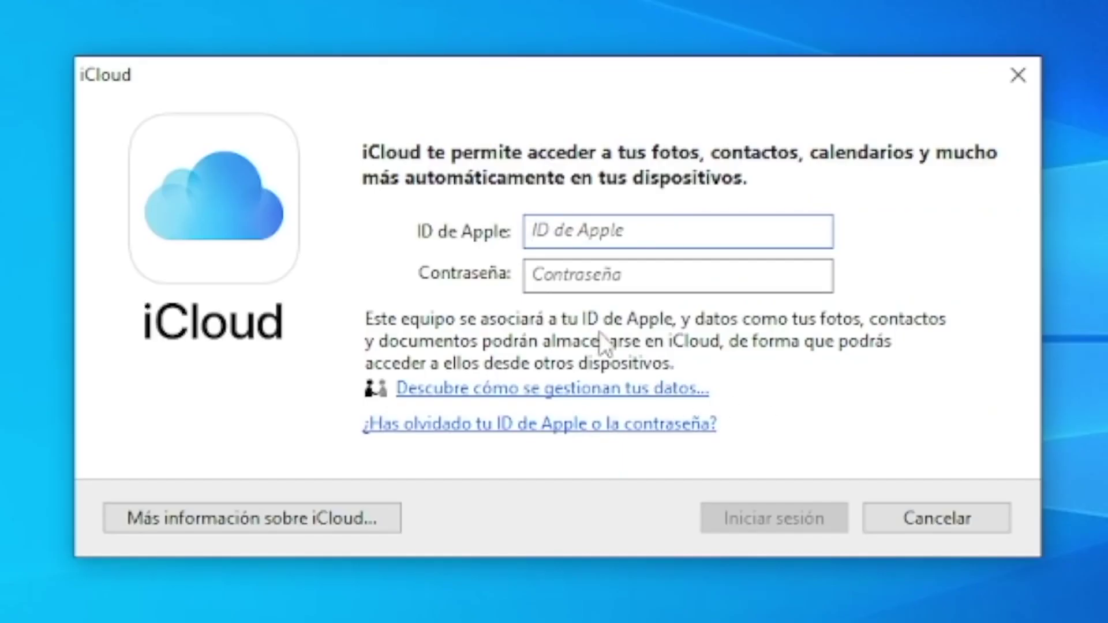
pyautogui.press('Tab')
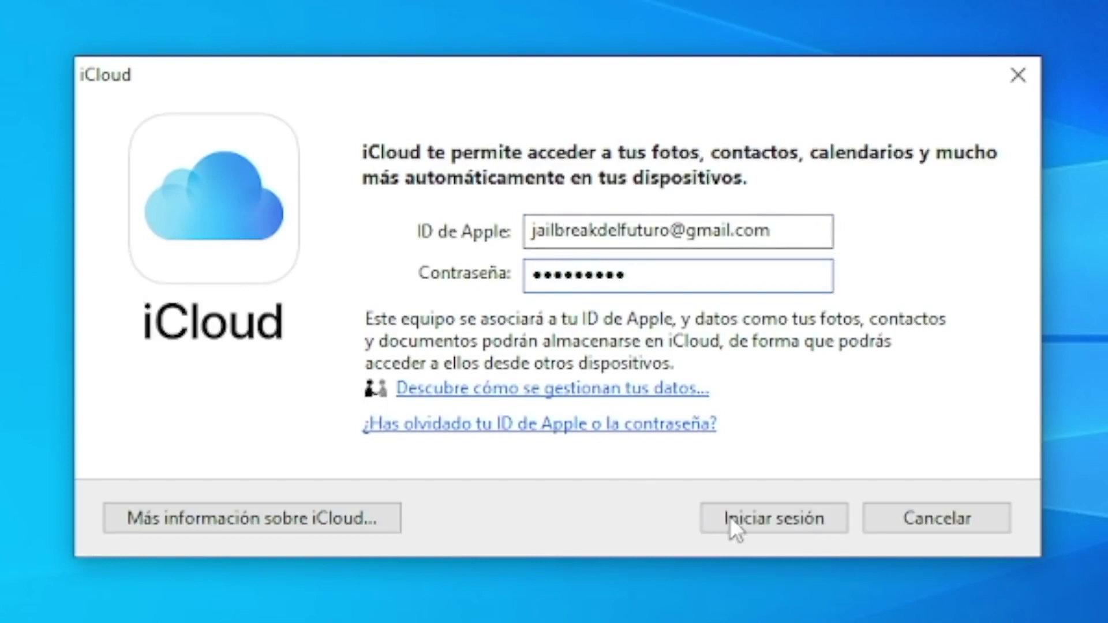
pyautogui.click(749, 519)
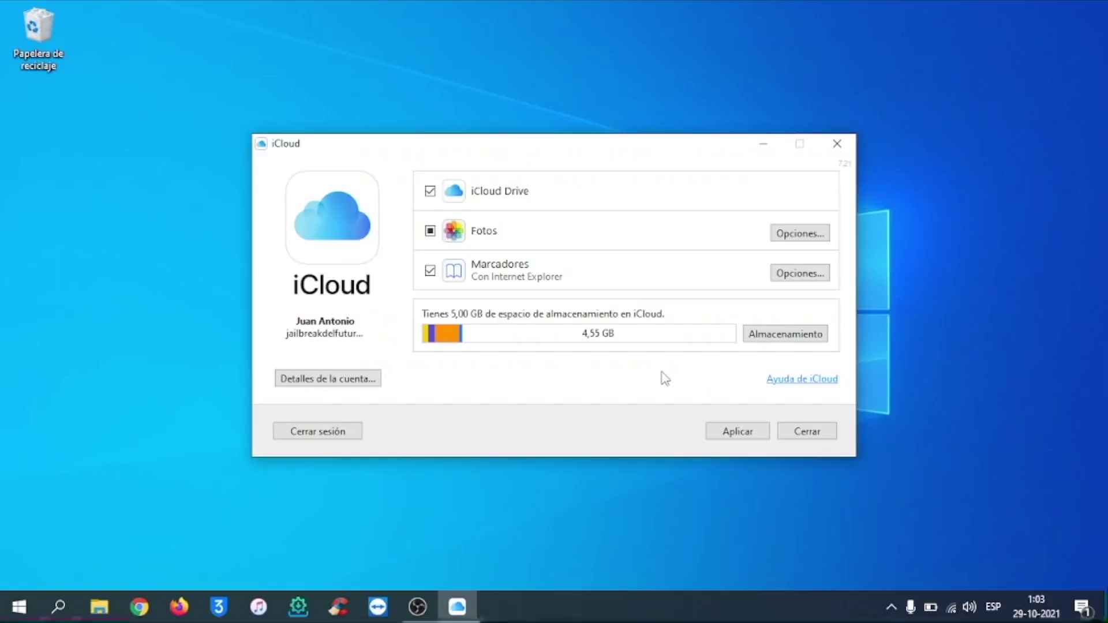
pyautogui.click(763, 145)
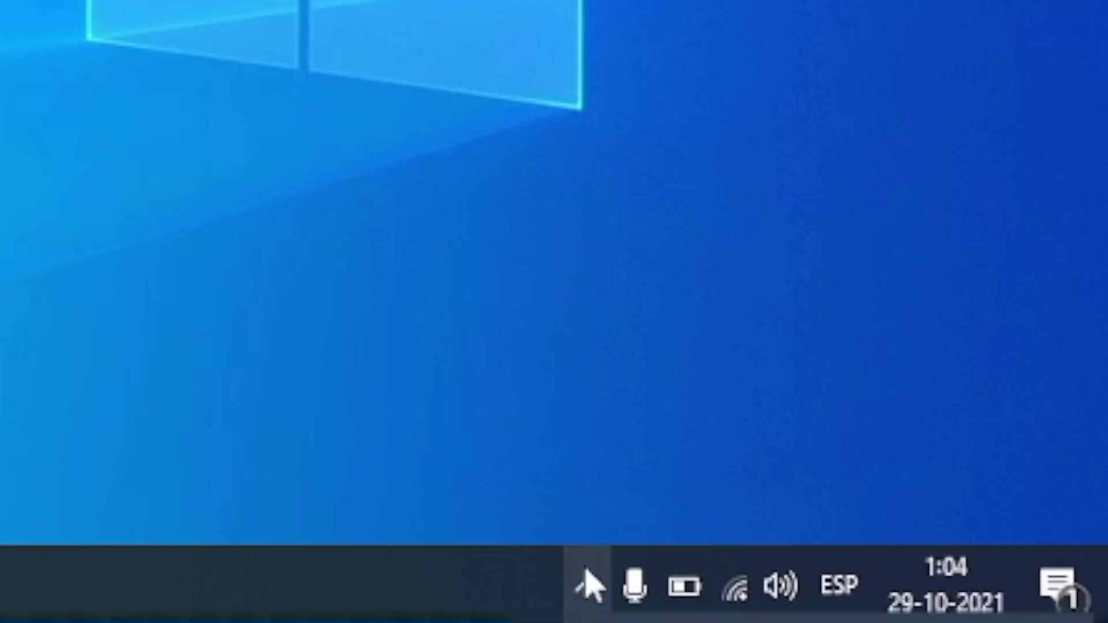
# From the tray AltServer icon, install AltStore onto ProfeSE2 using the Apple ID credentials.
pyautogui.click(891, 606)
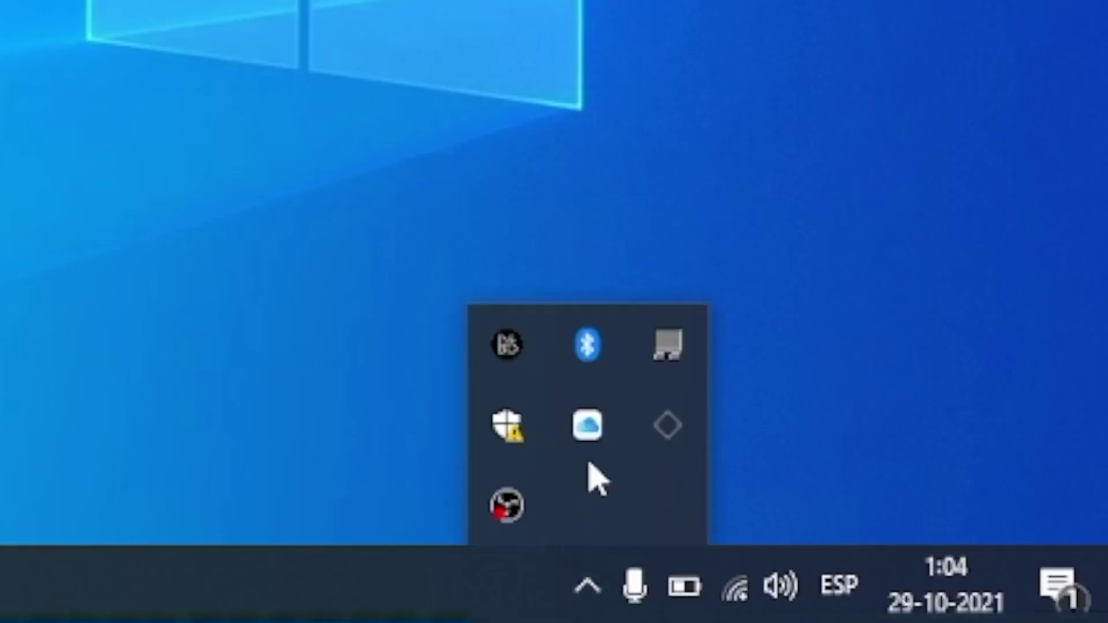
pyautogui.click(677, 447)
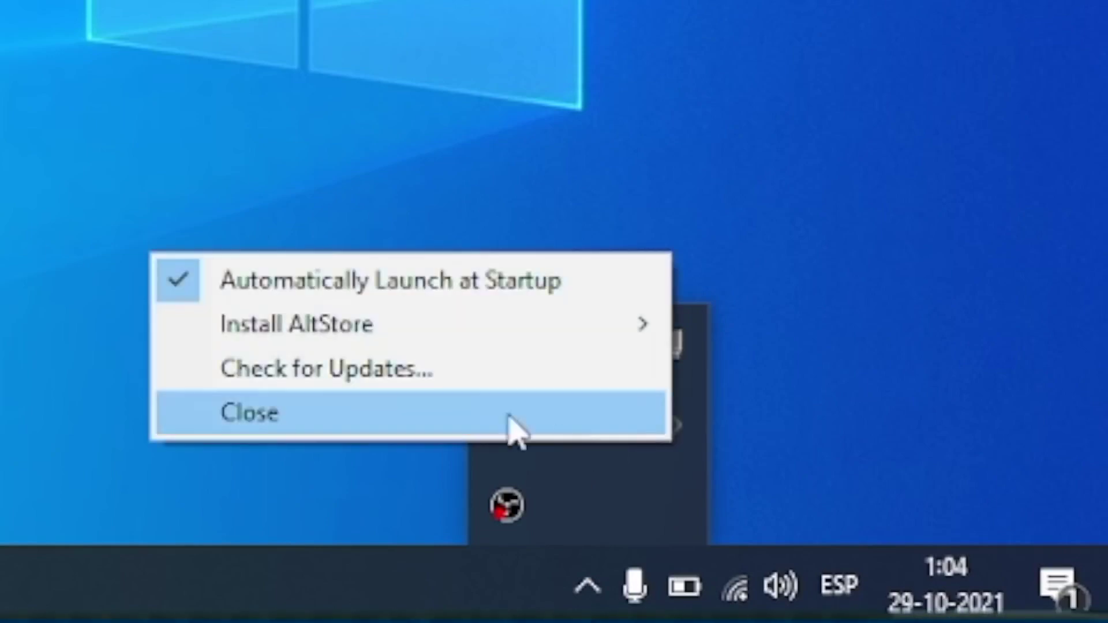
pyautogui.moveTo(302, 338)
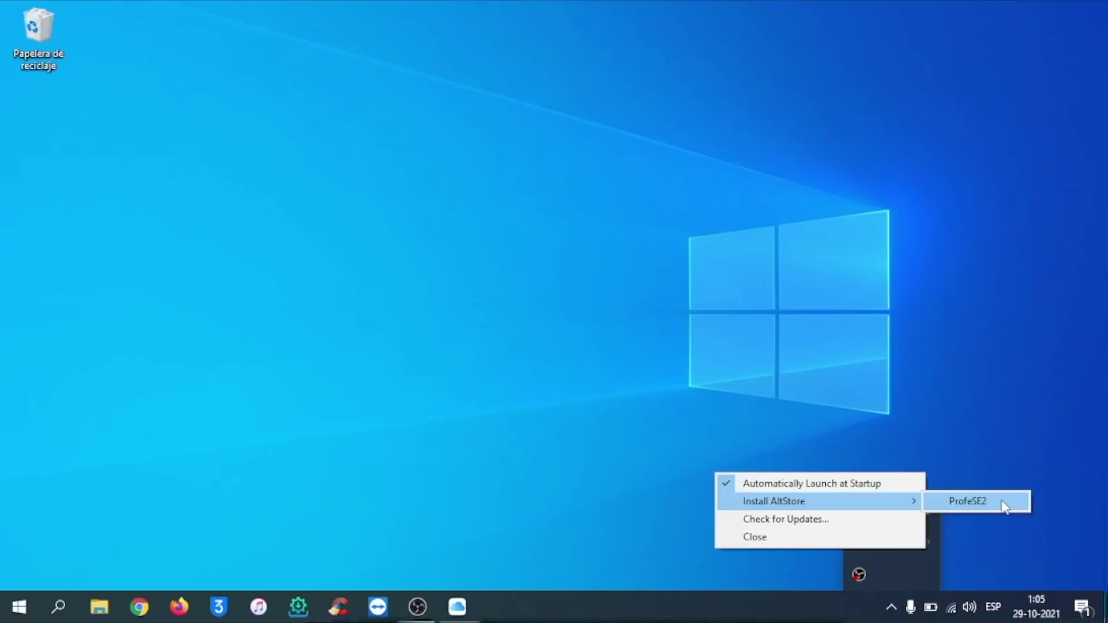
pyautogui.click(1002, 505)
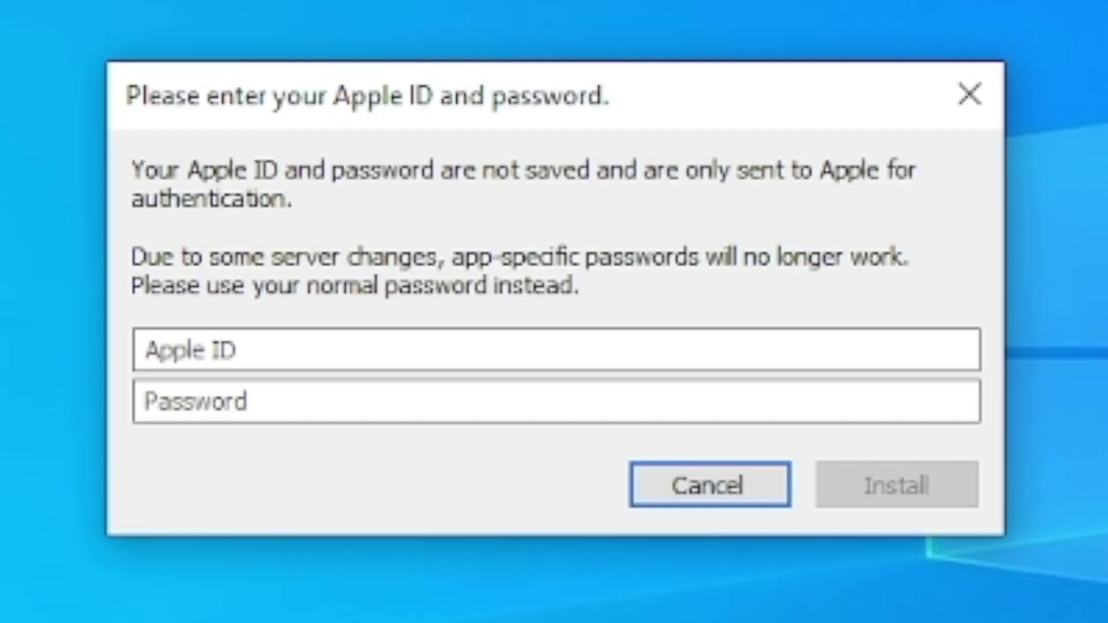
pyautogui.click(289, 348)
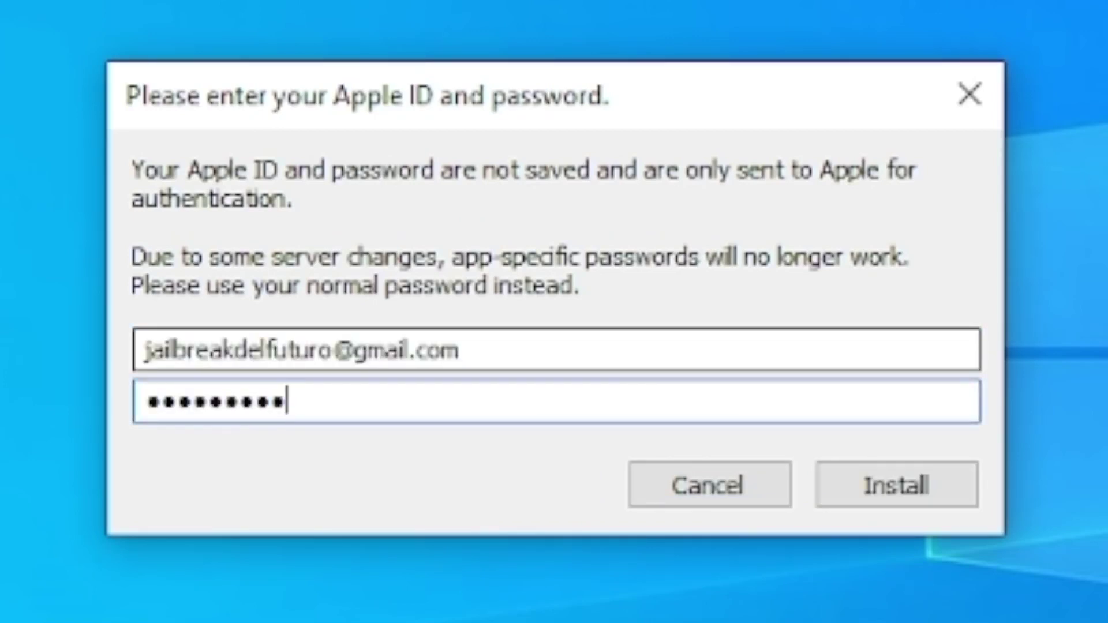
pyautogui.click(292, 349)
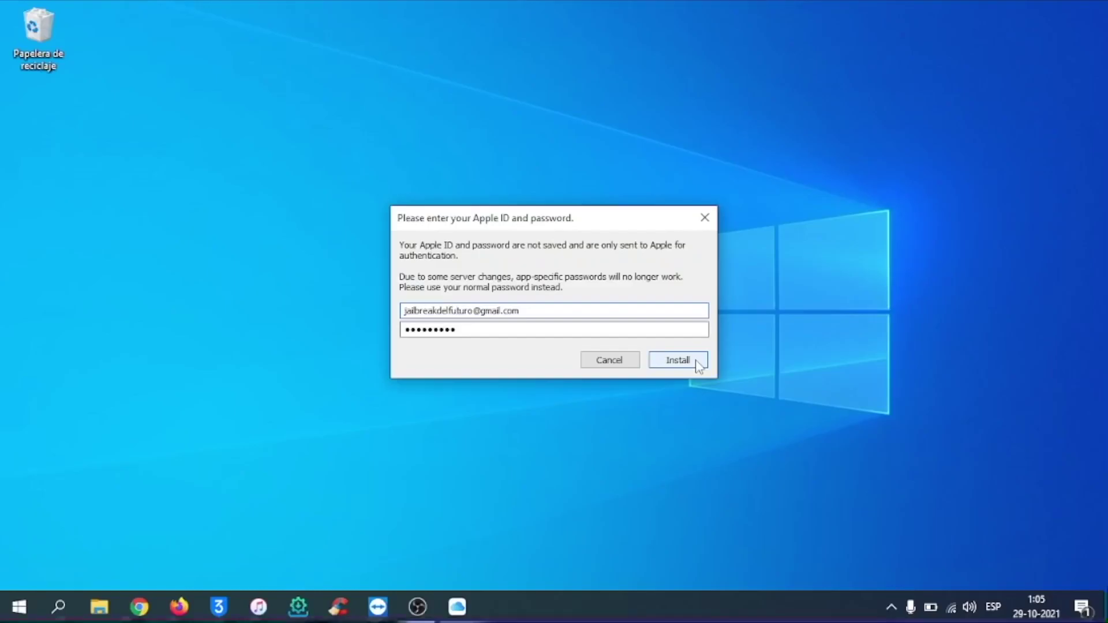
pyautogui.click(946, 488)
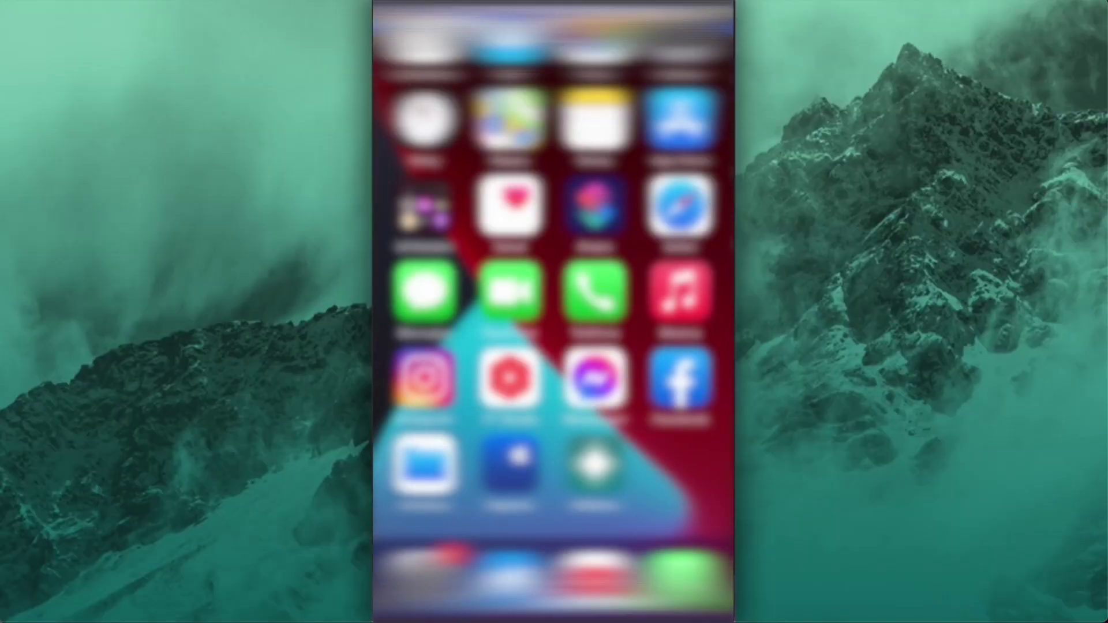
# Attempt to launch AltStore and dismiss the untrusted developer warning.
pyautogui.click(594, 464)
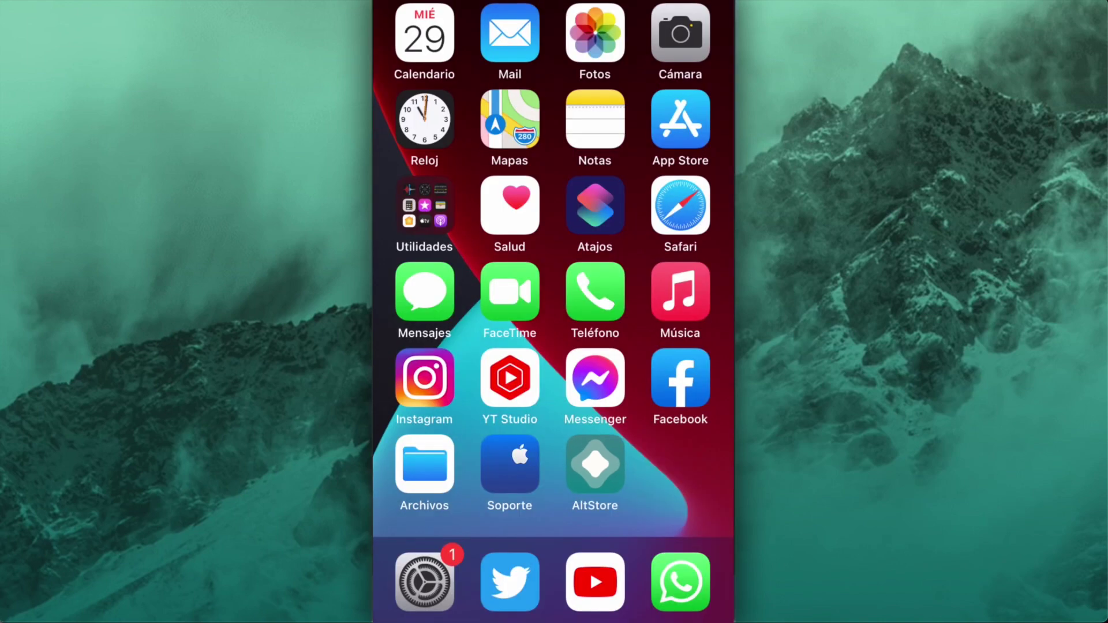
pyautogui.click(595, 465)
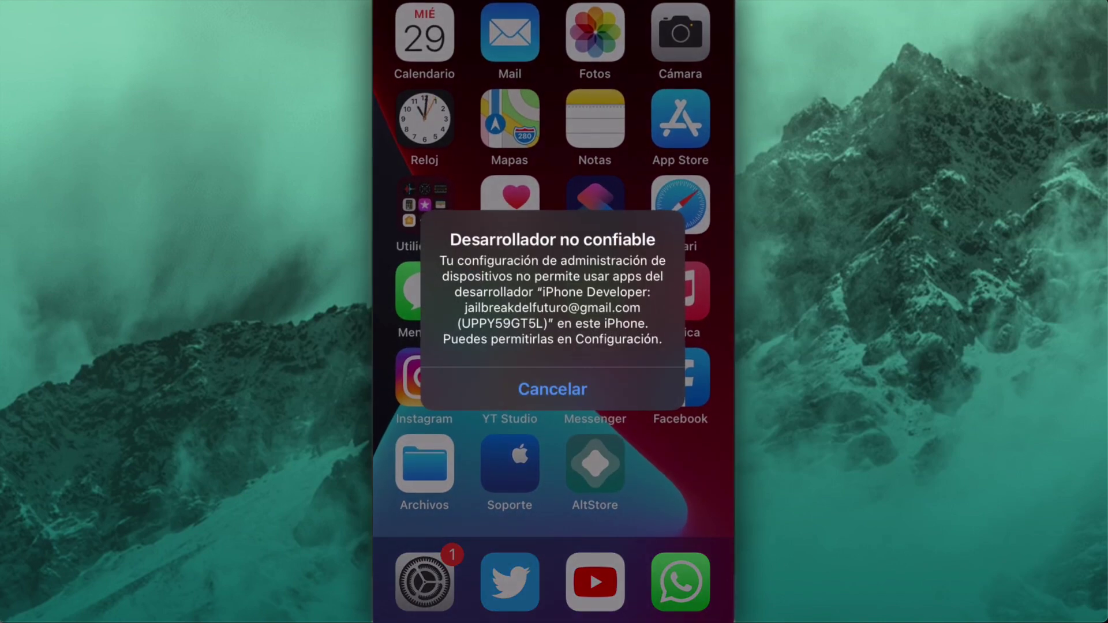
pyautogui.click(552, 389)
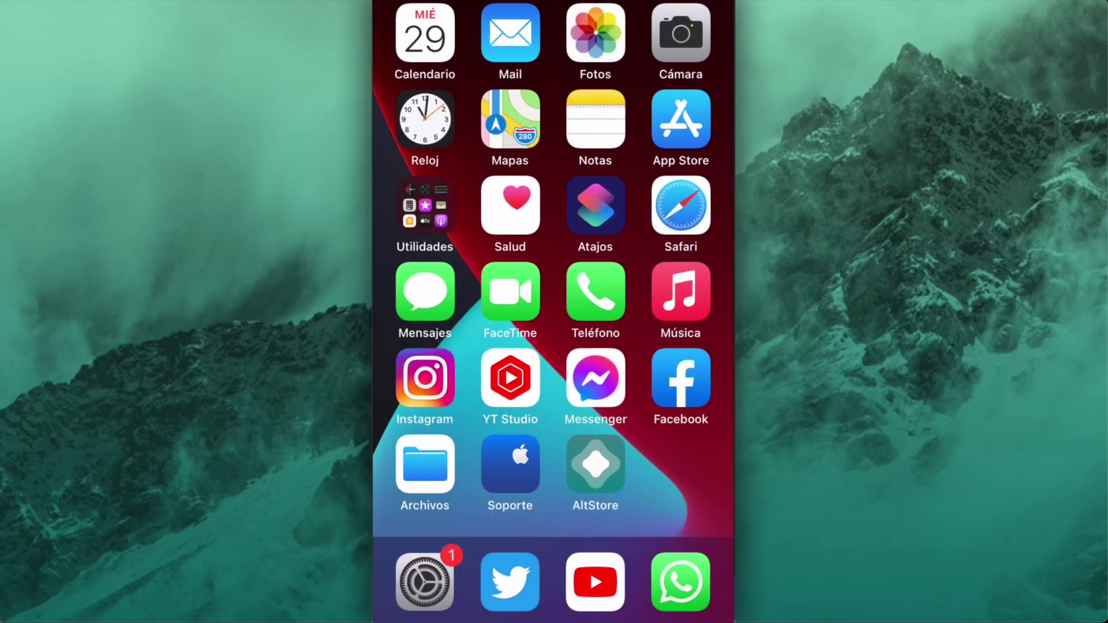
# Trust the AltStore developer under General > Admón. de dispositivos, then launch AltStore.
pyautogui.click(425, 581)
pyautogui.click(553, 173)
pyautogui.click(424, 581)
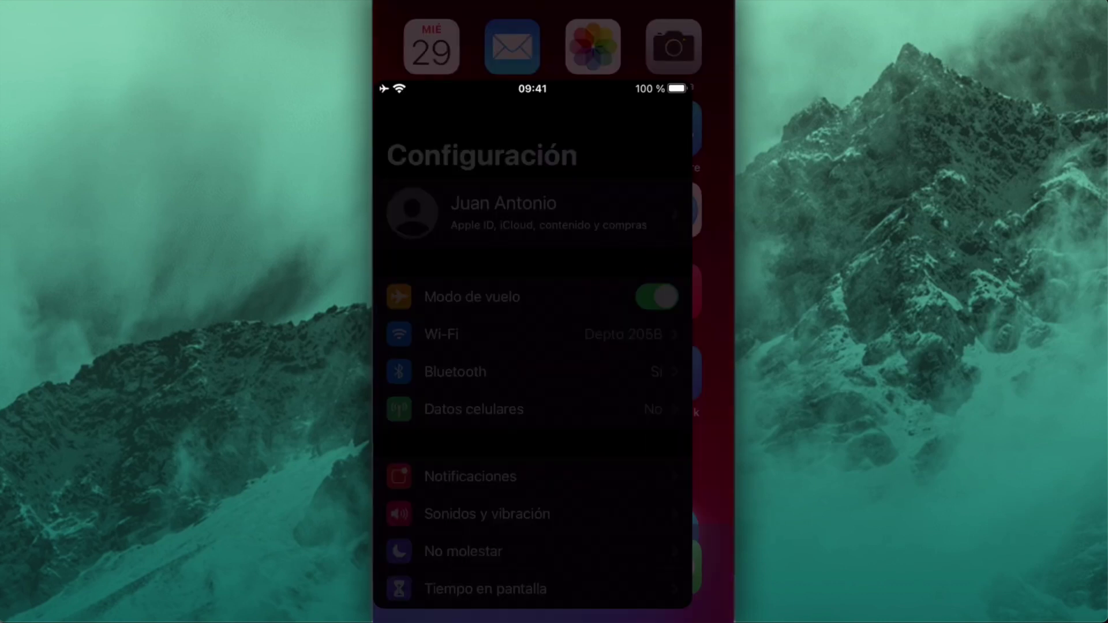
pyautogui.scroll(-7, 553, 324)
pyautogui.click(519, 287)
pyautogui.scroll(-7, 552, 323)
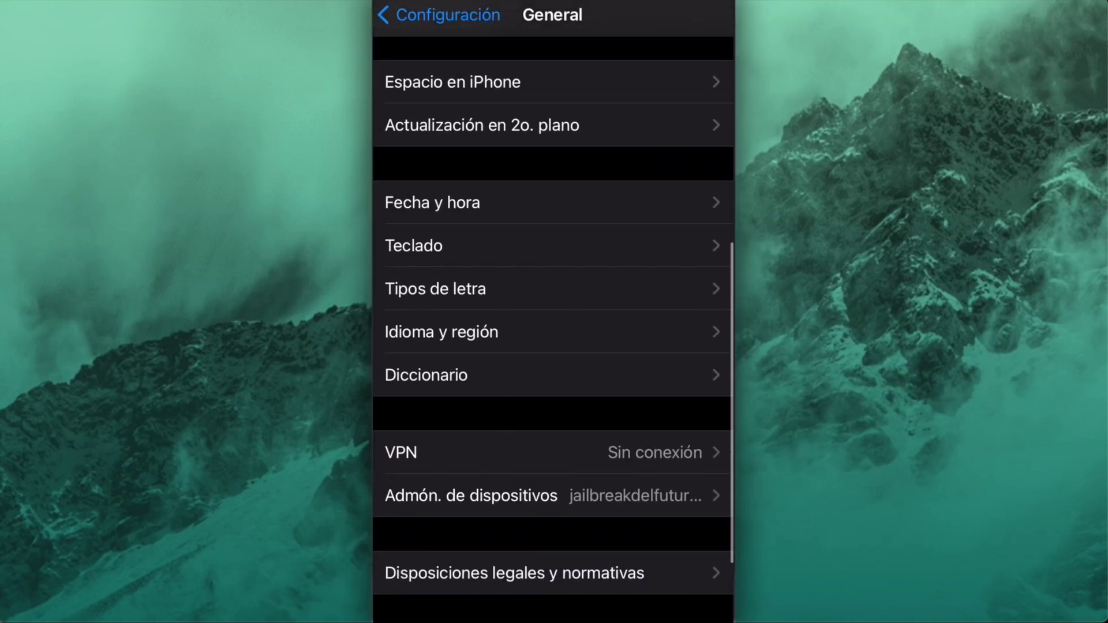
pyautogui.click(471, 495)
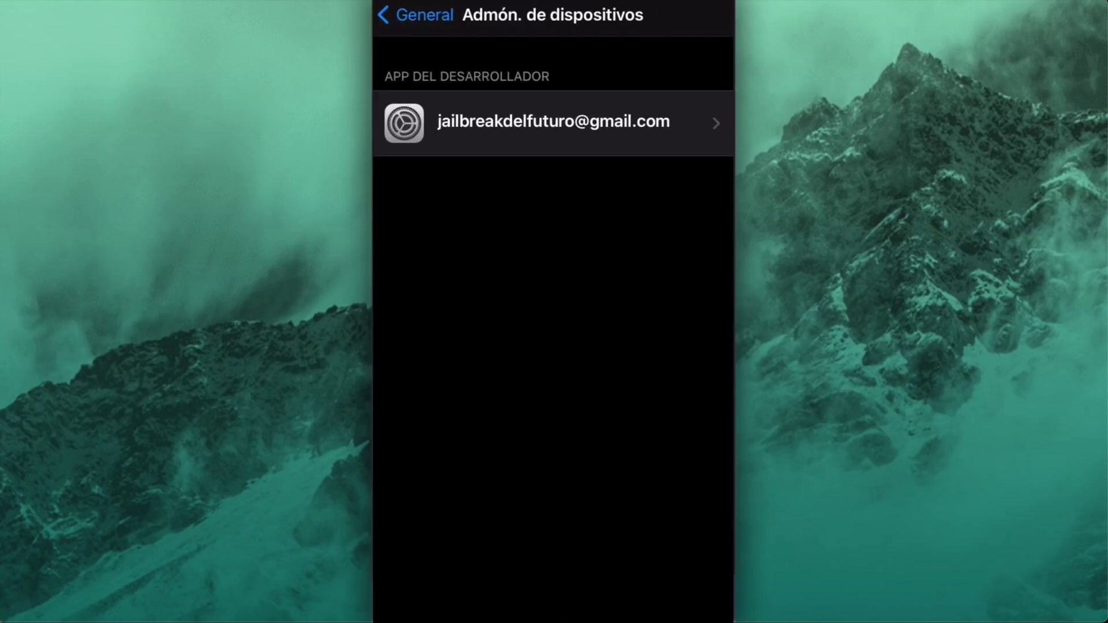
pyautogui.click(553, 123)
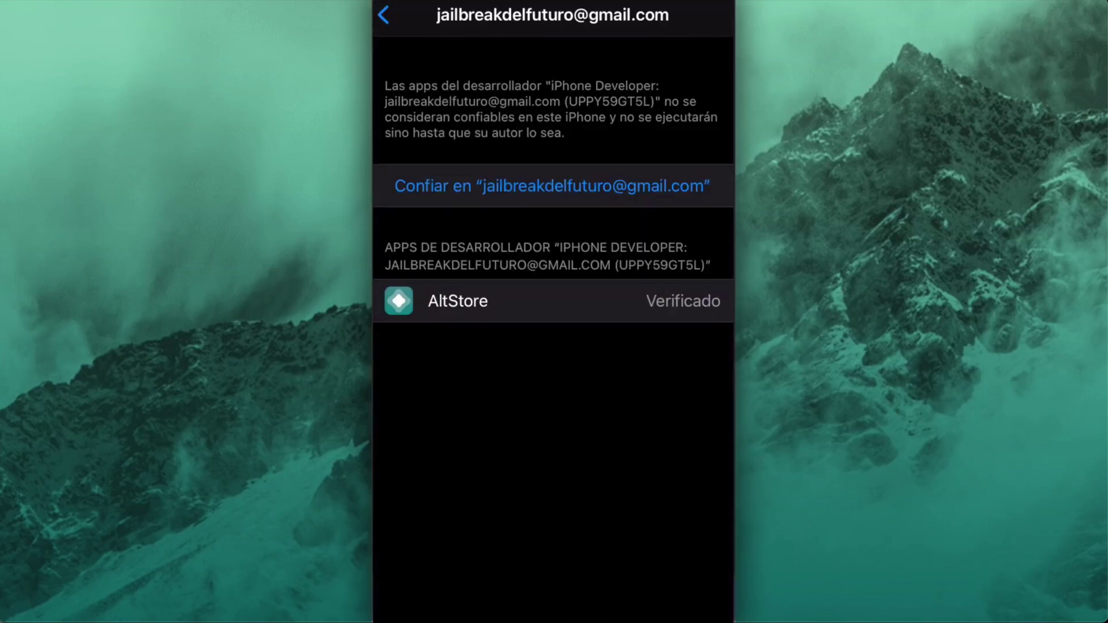
pyautogui.click(552, 186)
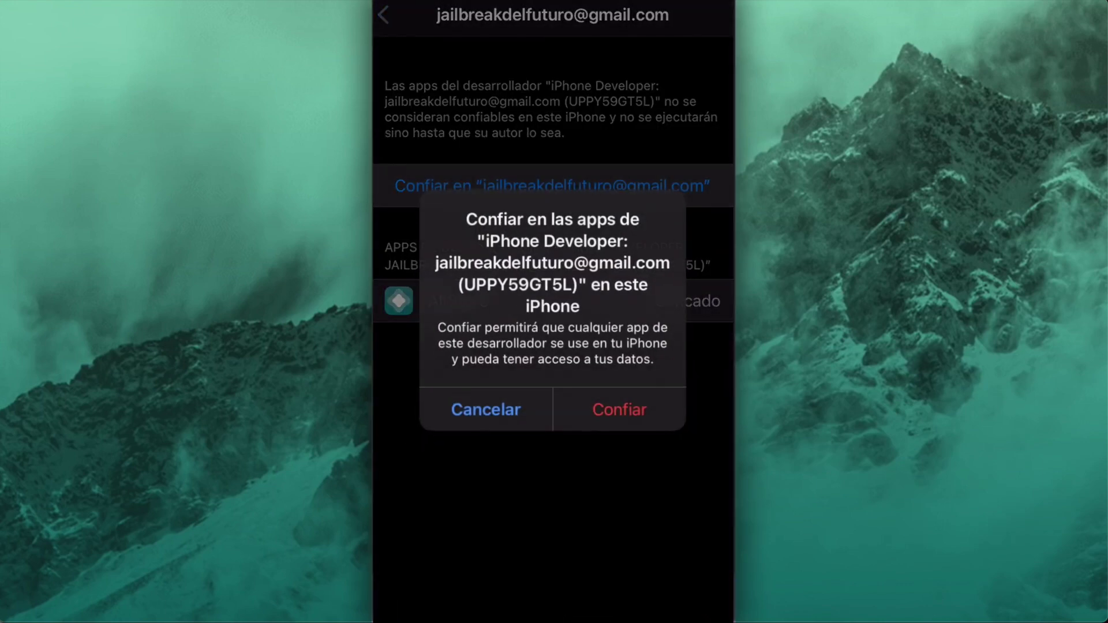
pyautogui.click(618, 408)
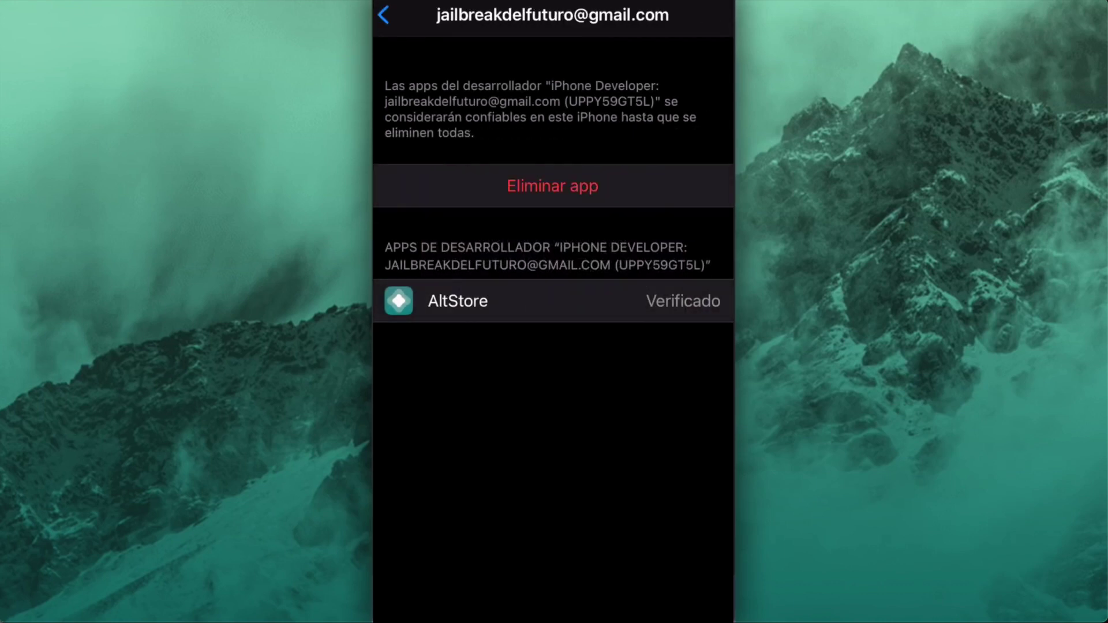
pyautogui.moveTo(553, 617); pyautogui.dragTo(552, 404)
pyautogui.click(595, 463)
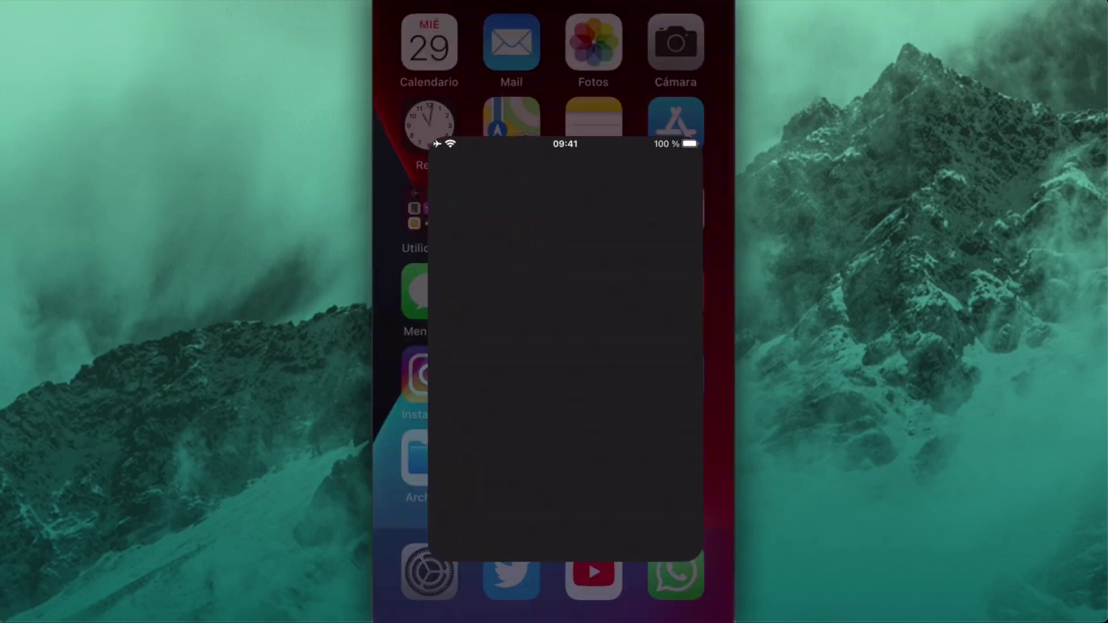
# Launch AltStore, allow notifications and local-network access, and sign in with the Apple ID.
pyautogui.click(623, 374)
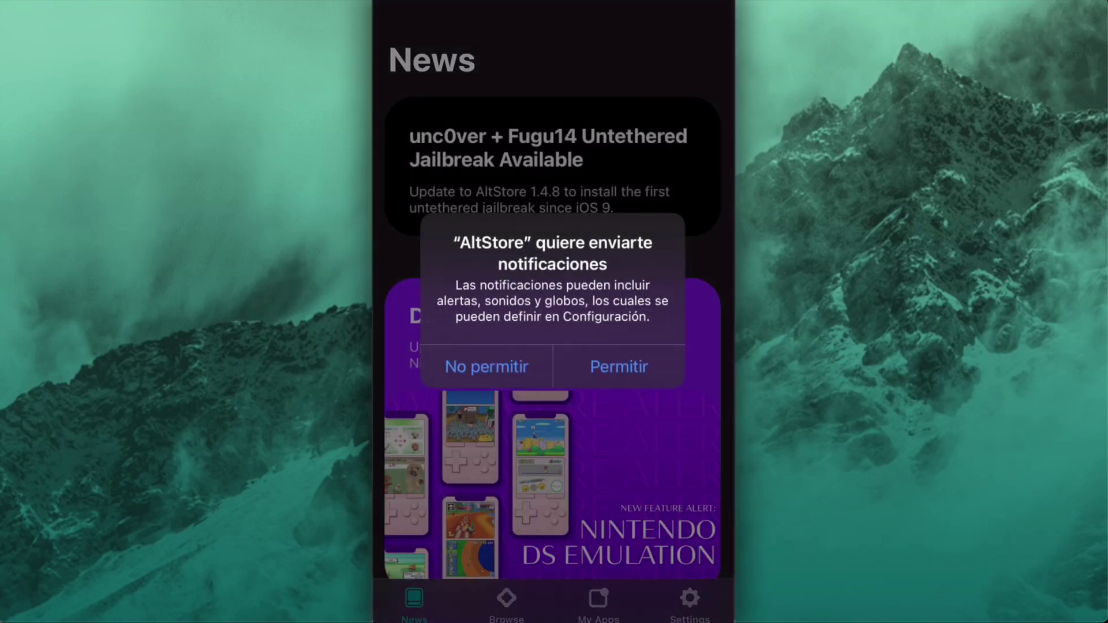
pyautogui.click(618, 366)
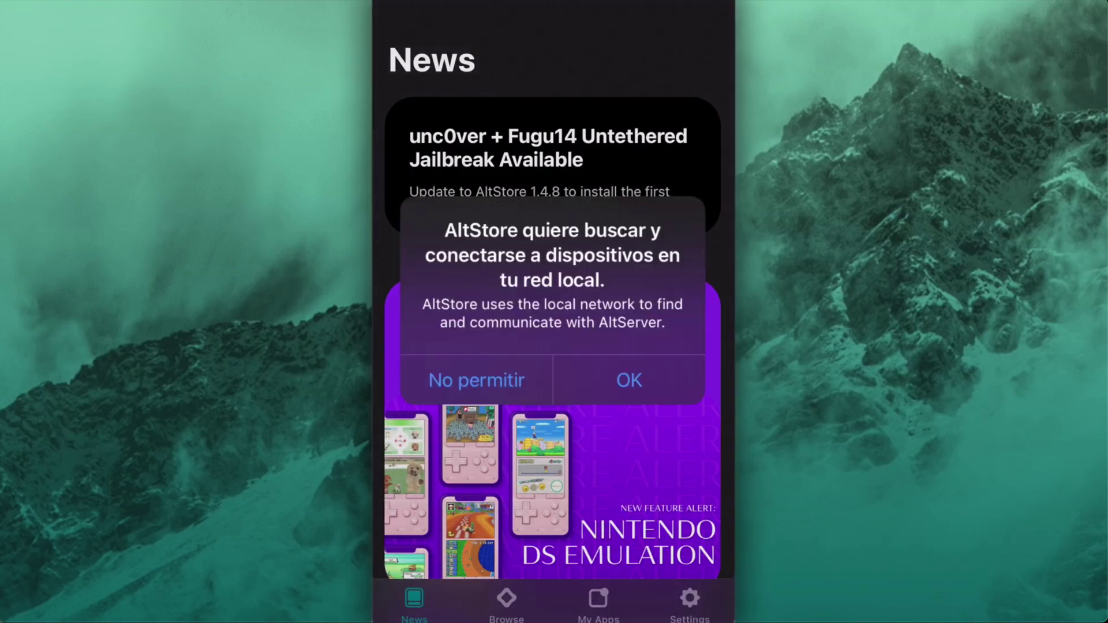
pyautogui.click(619, 369)
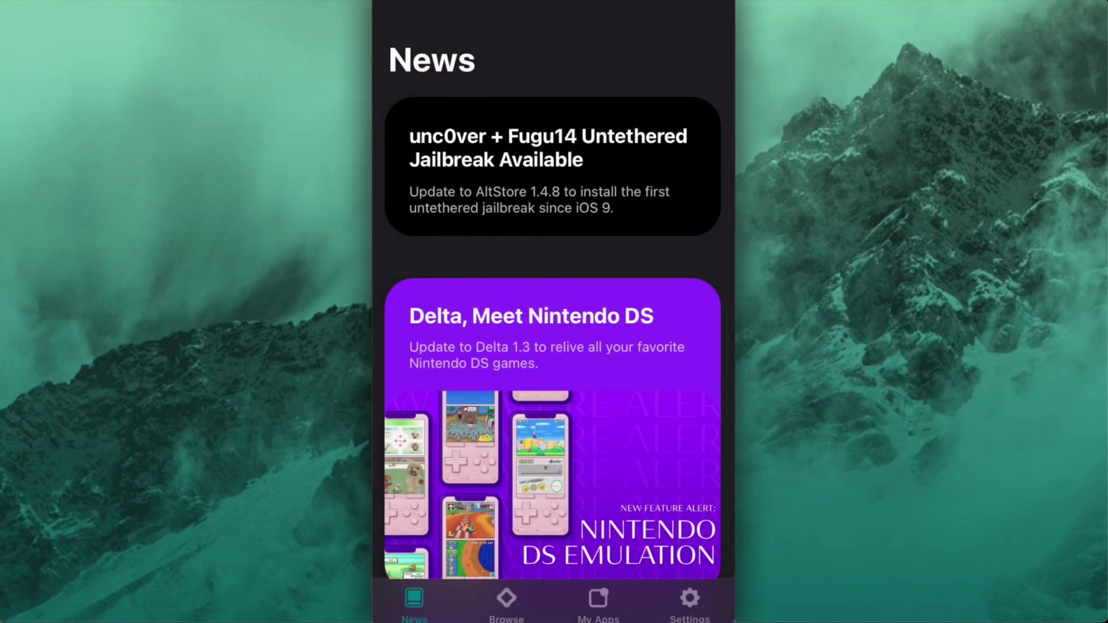
pyautogui.click(689, 603)
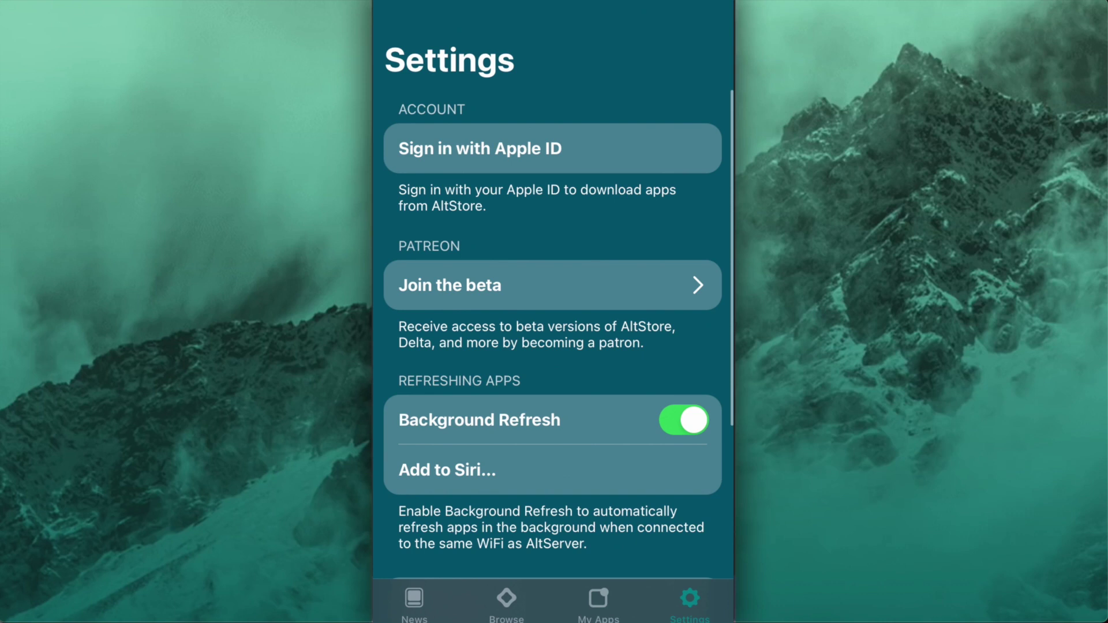
pyautogui.click(480, 148)
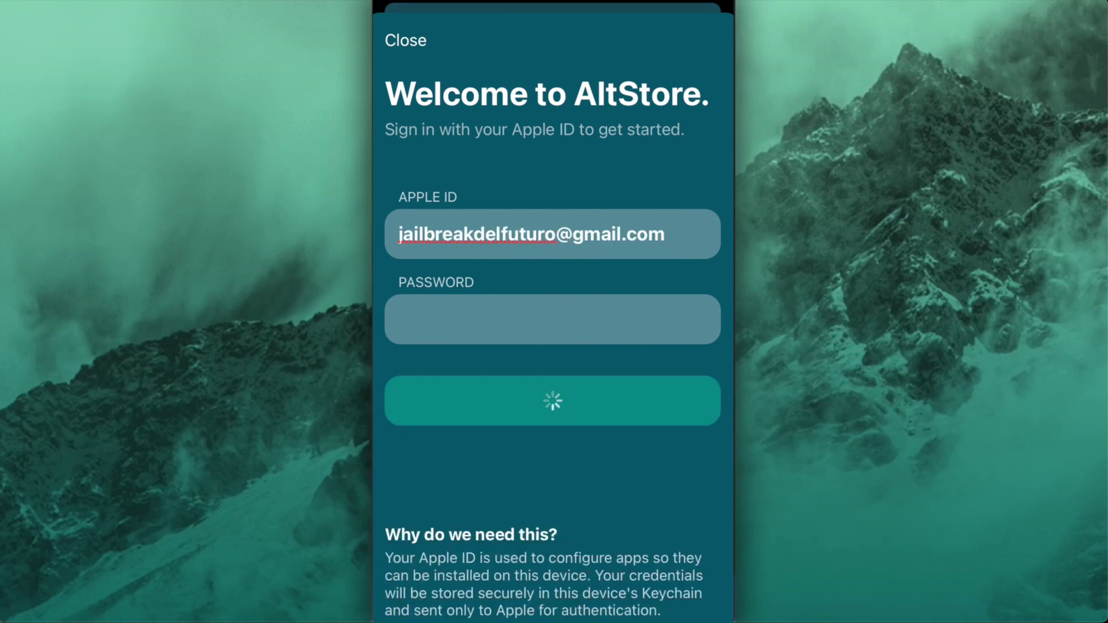
pyautogui.click(552, 594)
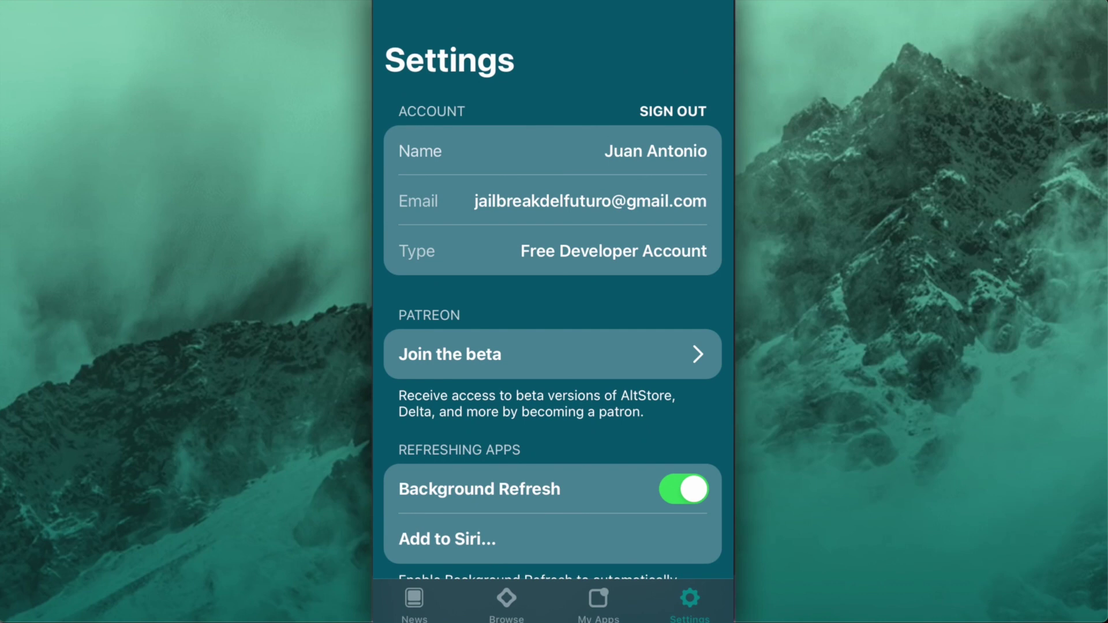
# Review the News, Browse and My Apps tabs, confirming the 7-day expiry, then return home.
pyautogui.click(414, 600)
pyautogui.click(506, 600)
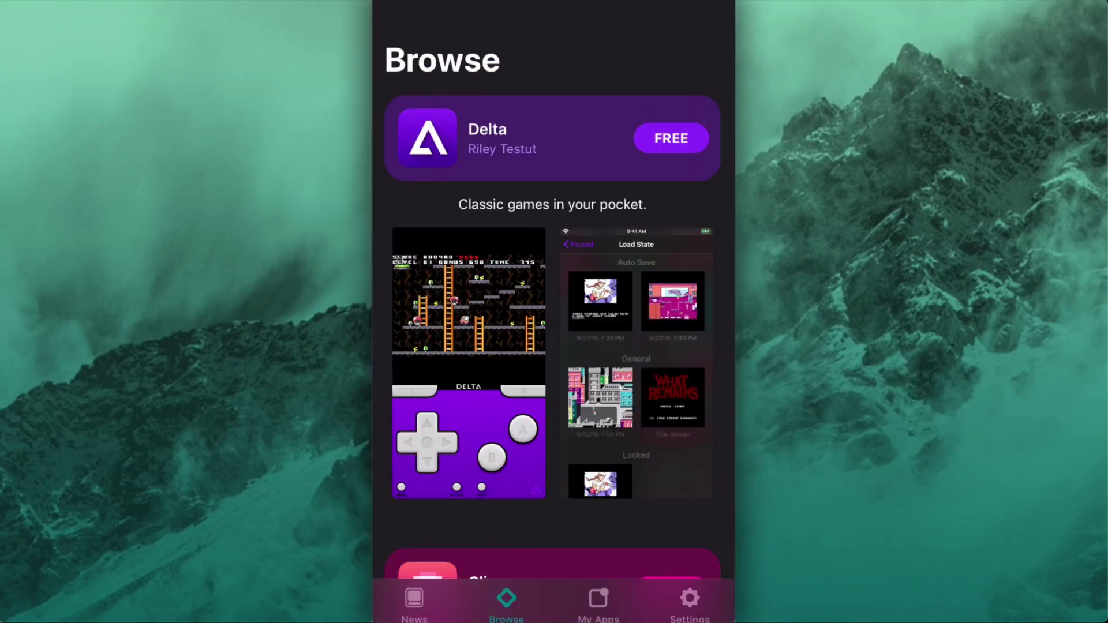
pyautogui.click(598, 600)
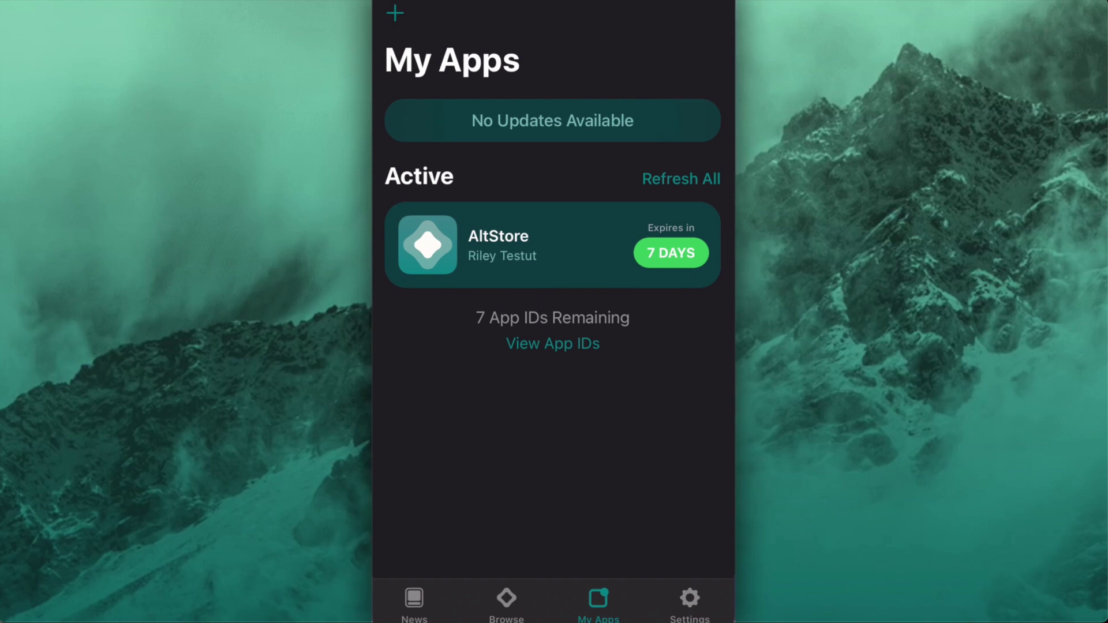
pyautogui.moveTo(553, 619); pyautogui.dragTo(553, 438)
pyautogui.click(680, 204)
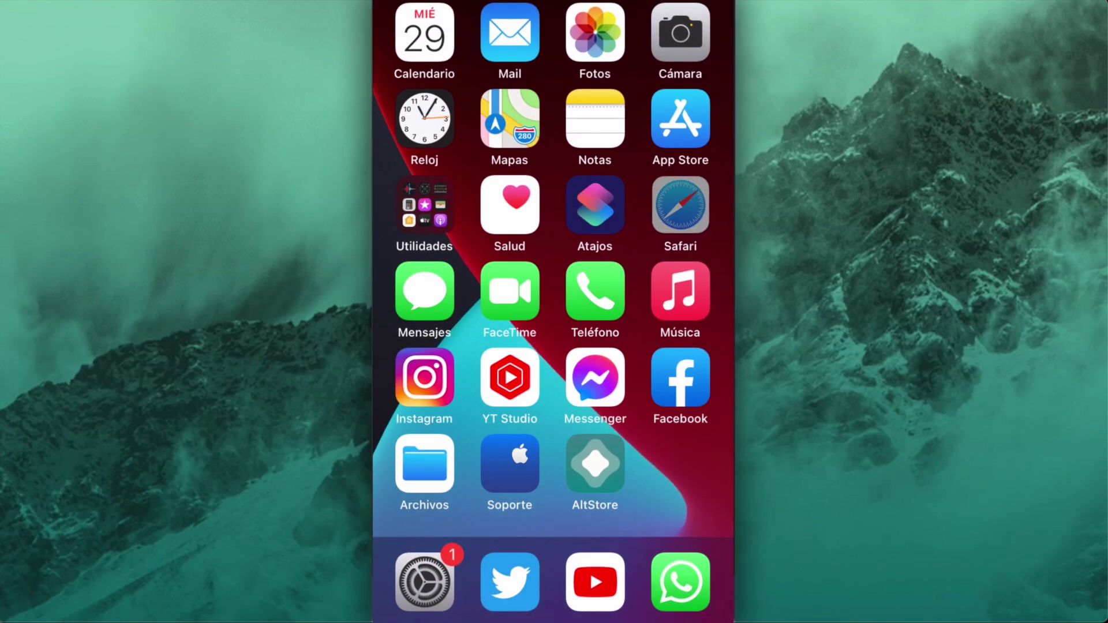
# Open unc0ver.dev in Safari and scroll to the Download v8.0.1 and Open in AltStore options.
pyautogui.click(677, 203)
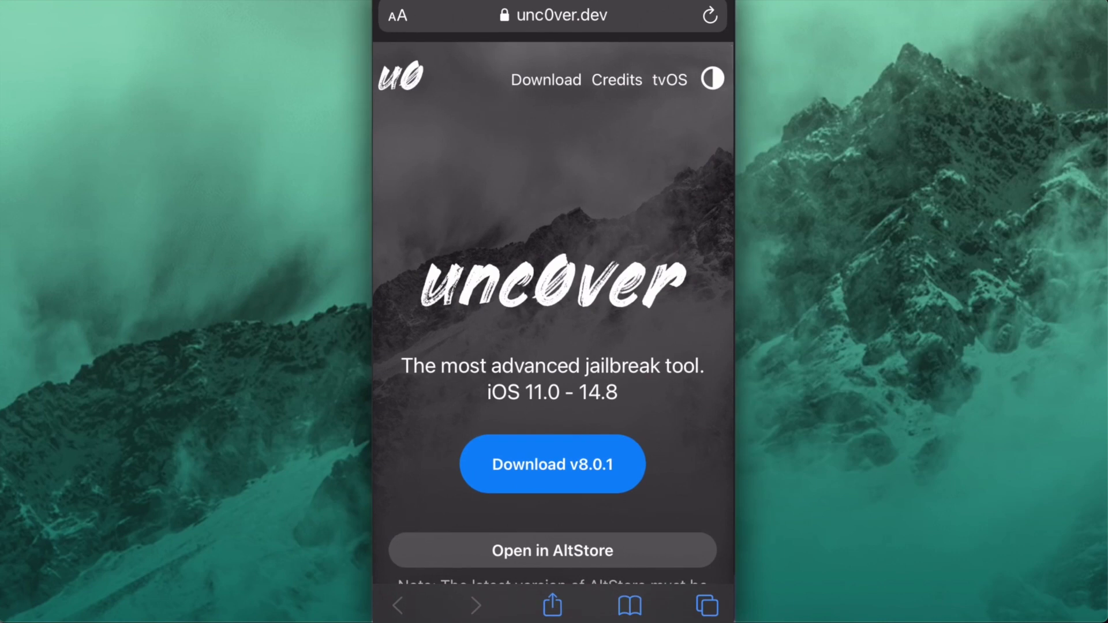
pyautogui.scroll(-2, 553, 312)
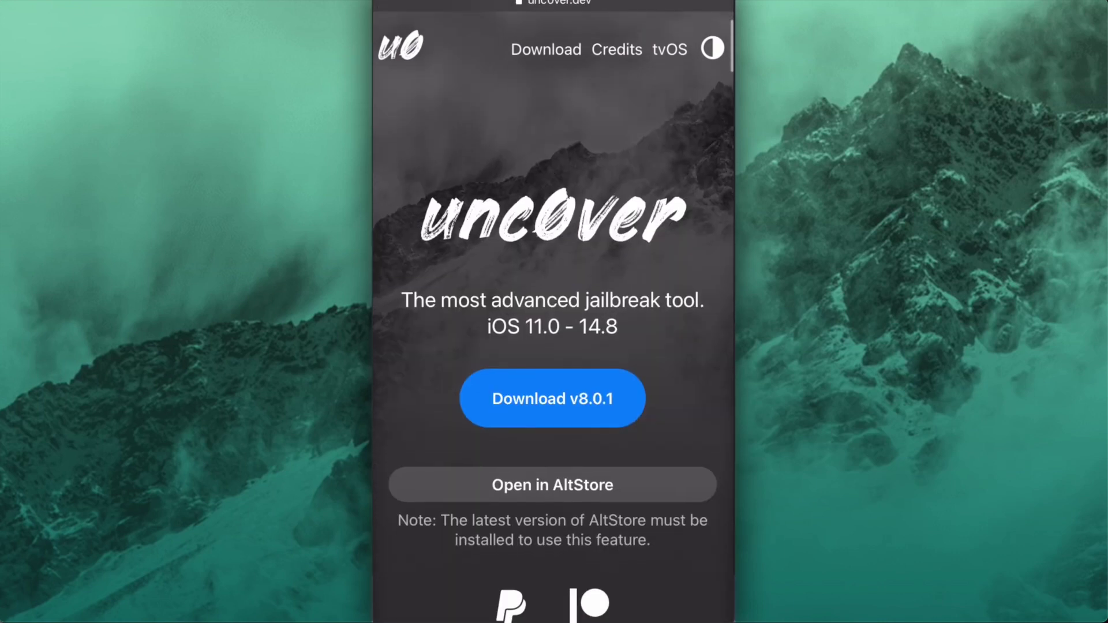